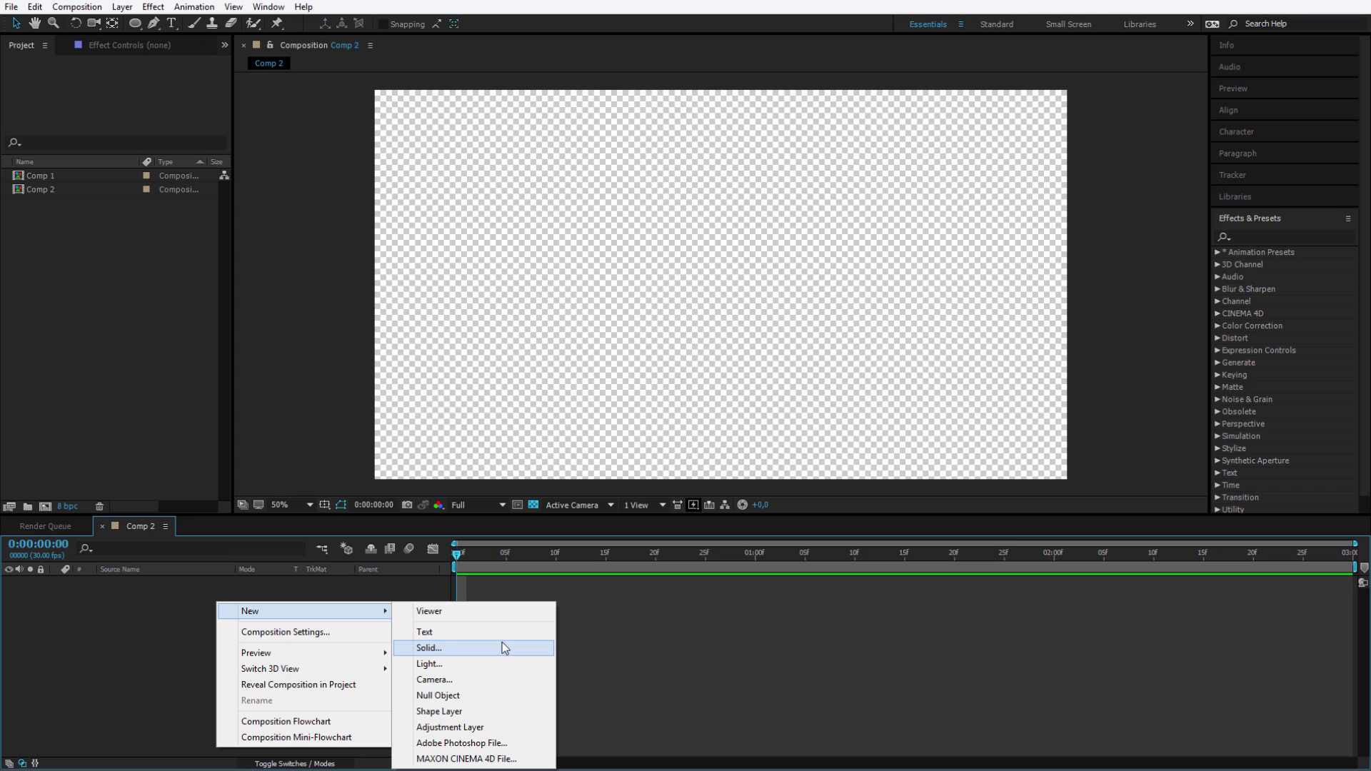
Add a 1920 × 1080 px dark gray solid layer with color 1B1B1B to the composition
{"action": "left_click", "coordinate": [502, 645]}
{"action": "left_click", "coordinate": [825, 530]}
{"action": "left_click_drag", "start_coordinate": [607, 612], "coordinate": [562, 619]}
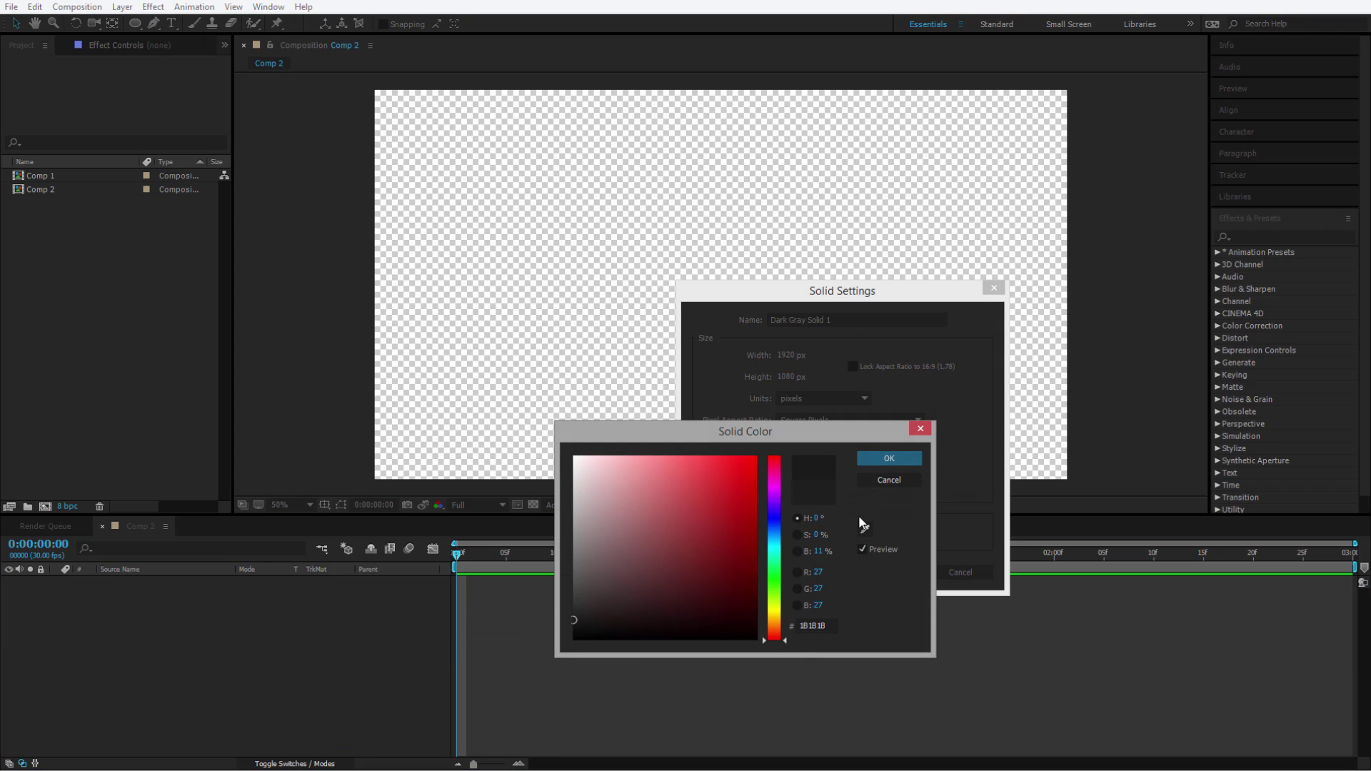
{"action": "left_click", "coordinate": [880, 457]}
{"action": "left_click", "coordinate": [902, 567]}
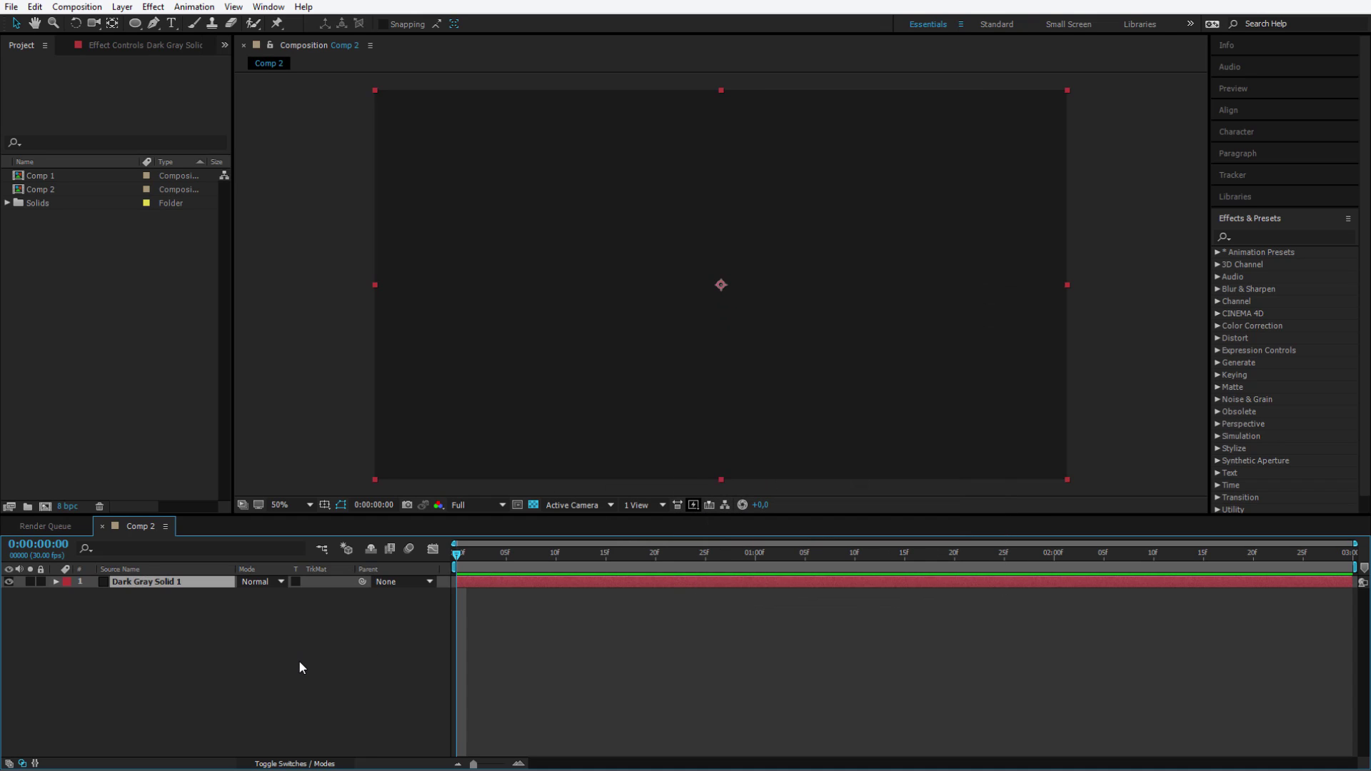
Lock the dark gray solid layer and leave no layer selected
{"action": "left_click", "coordinate": [162, 581]}
{"action": "left_click", "coordinate": [40, 581]}
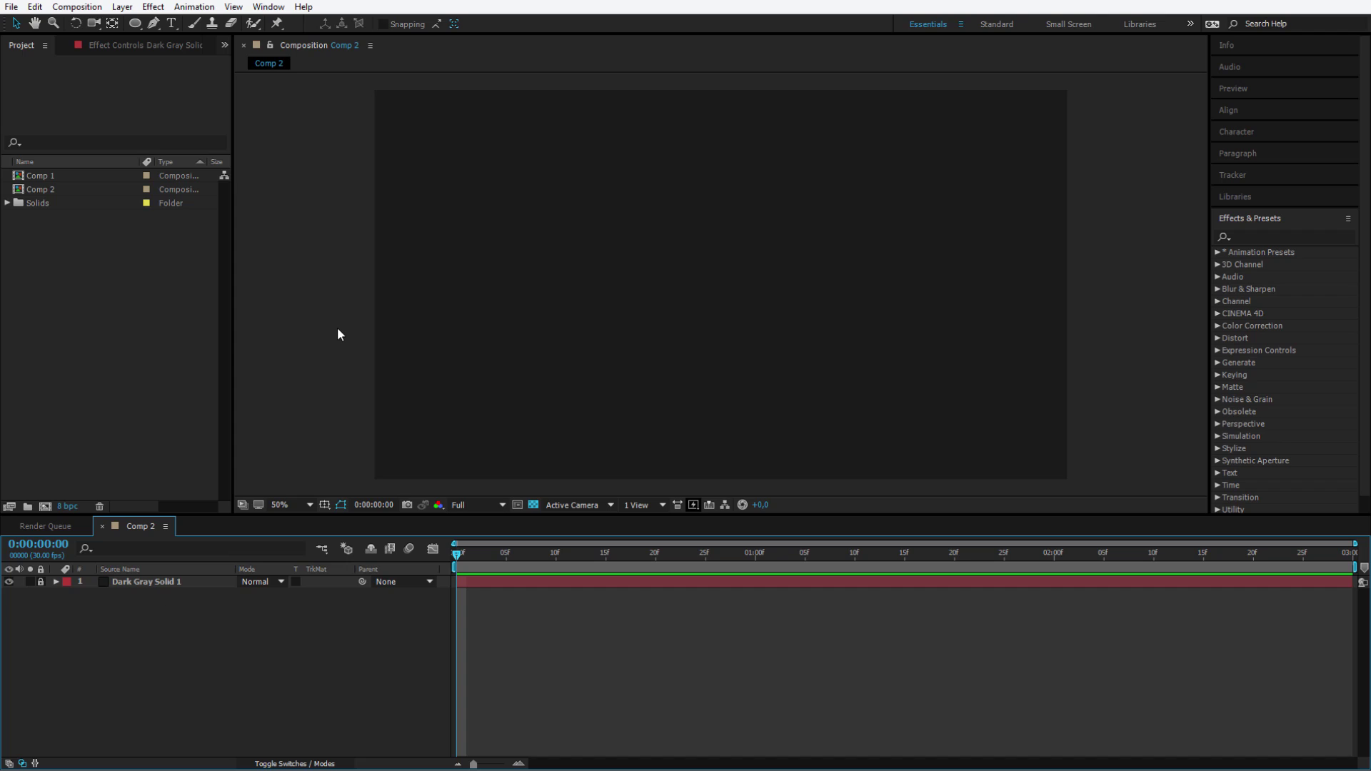
{"action": "left_click", "coordinate": [338, 308]}
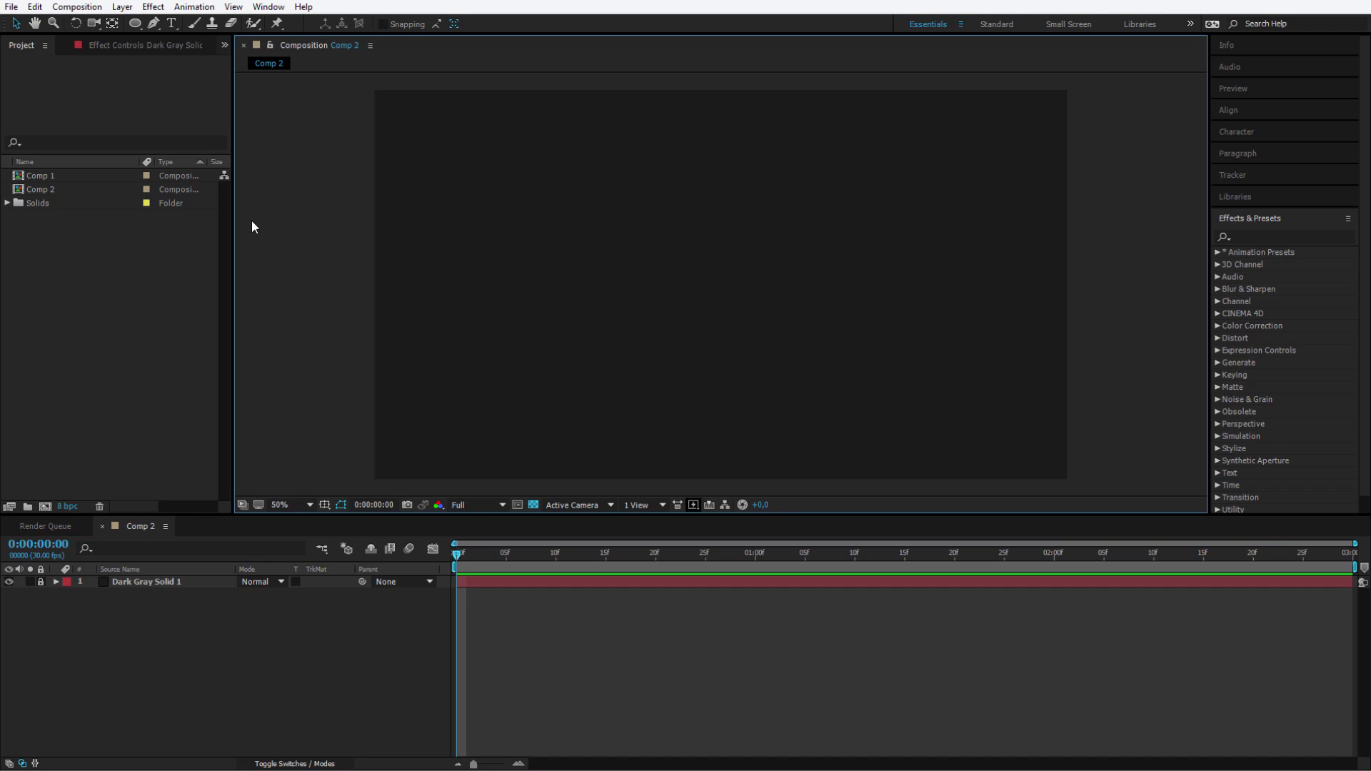
Draw a yellow circle about 416 px in diameter with the Ellipse tool as a new shape layer
{"action": "left_click", "coordinate": [134, 29]}
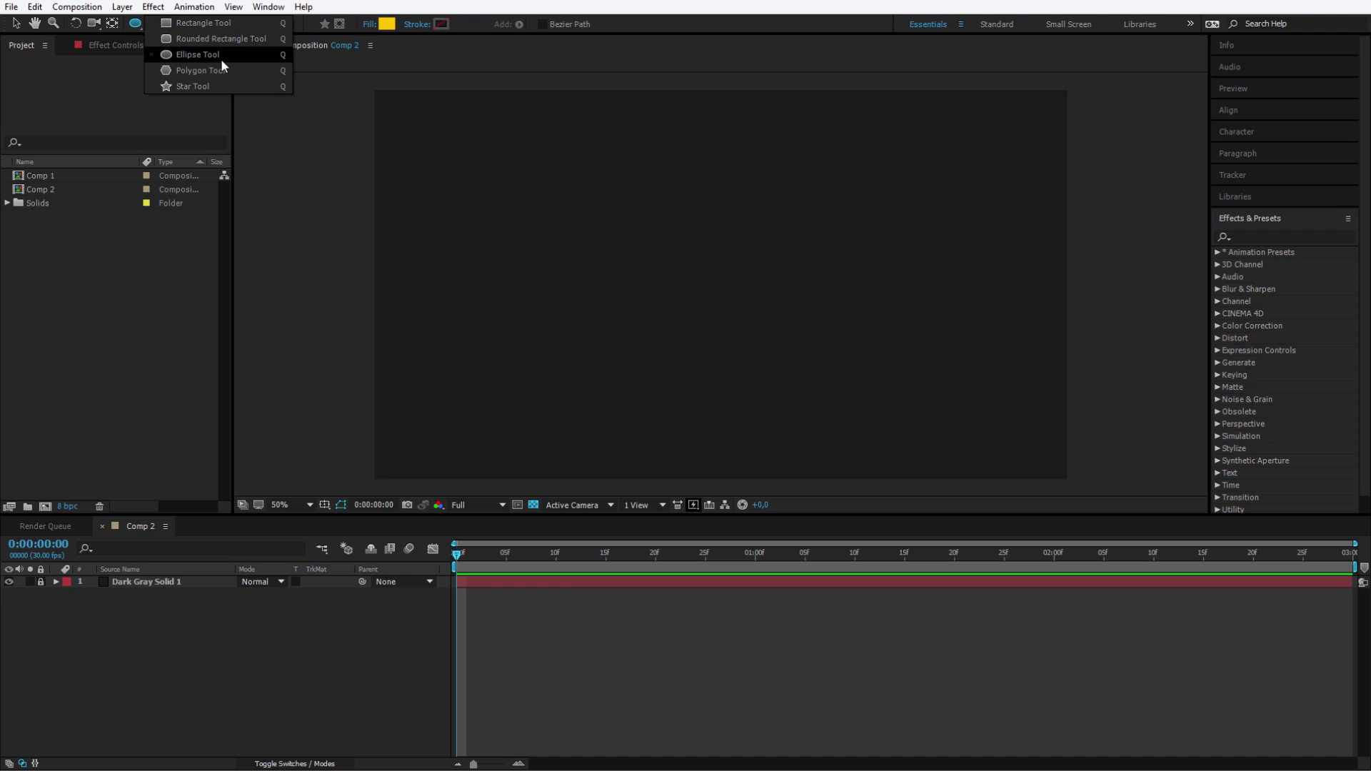
{"action": "left_click", "coordinate": [221, 59]}
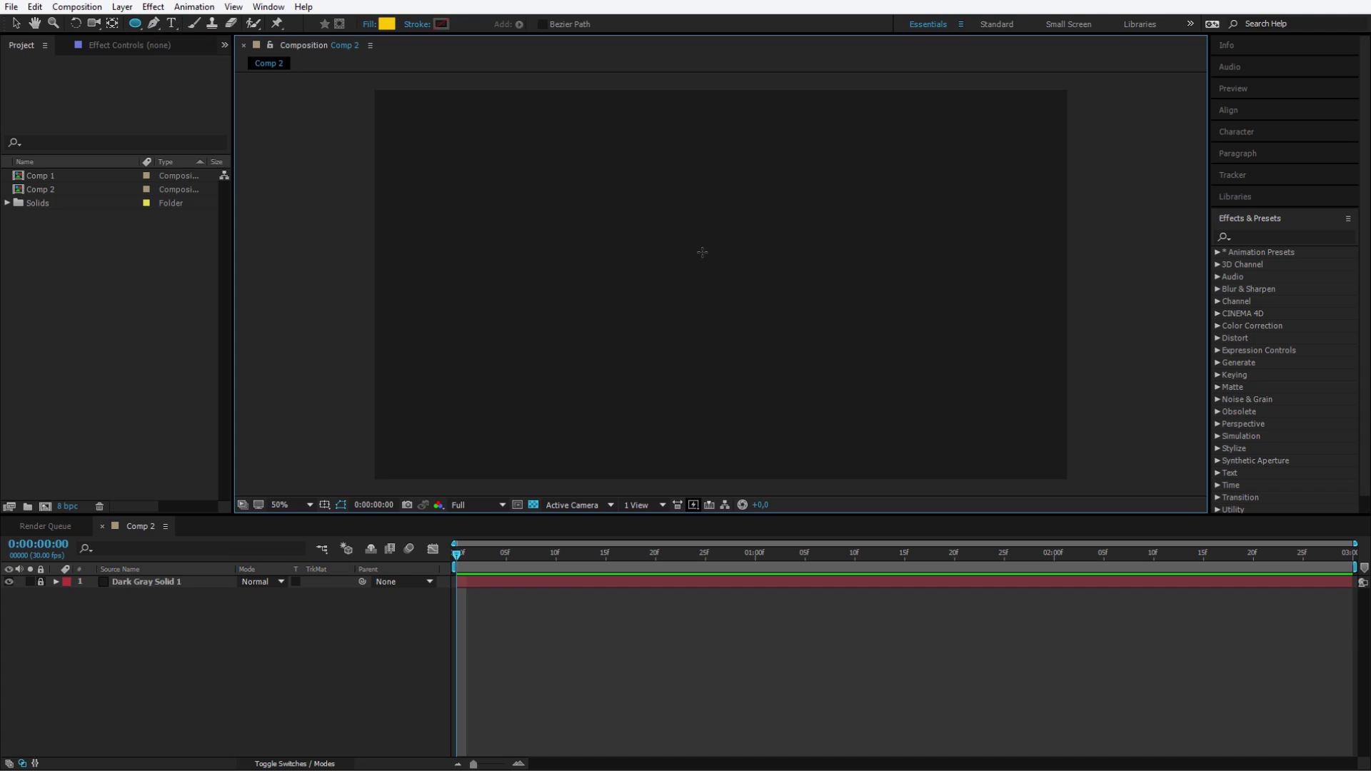
{"action": "left_click_drag", "start_coordinate": [703, 252], "coordinate": [852, 402]}
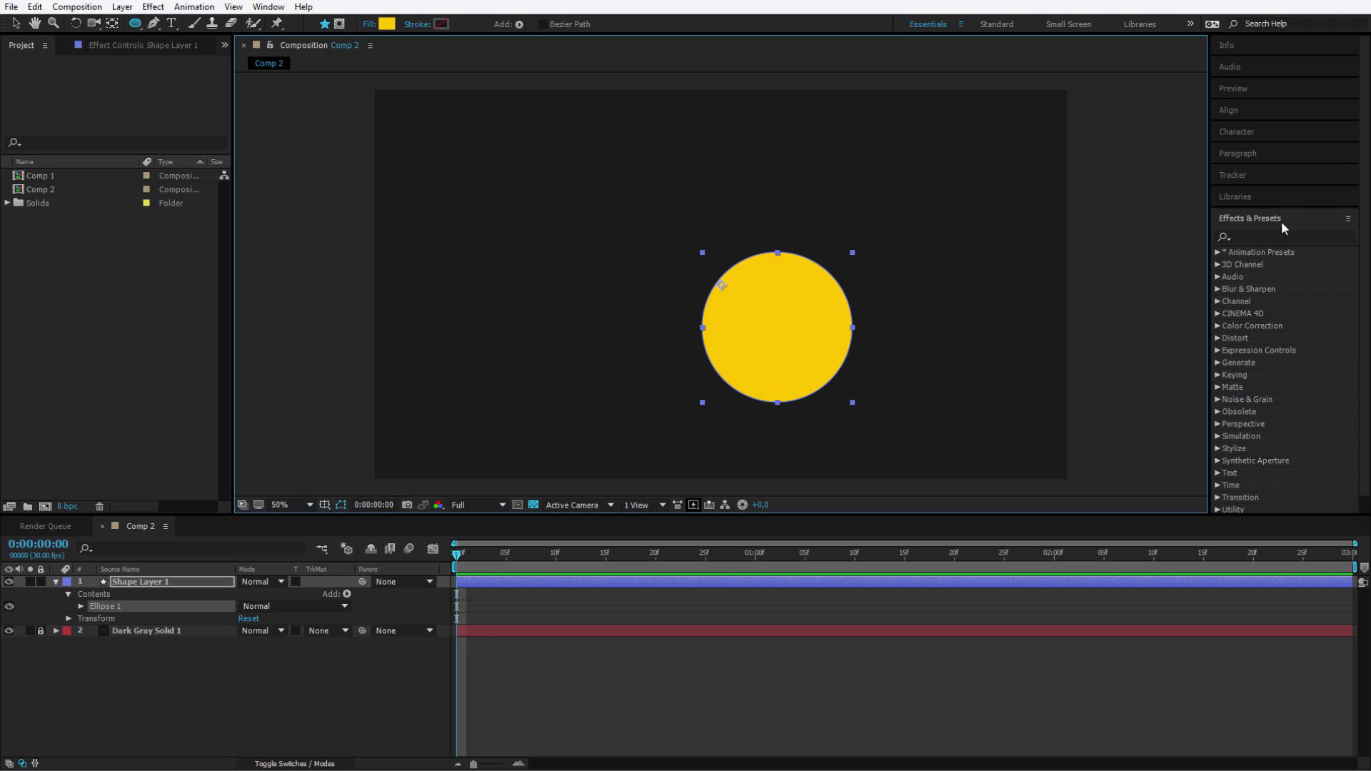
Center the circle horizontally and vertically in the composition
{"action": "left_click", "coordinate": [1234, 110]}
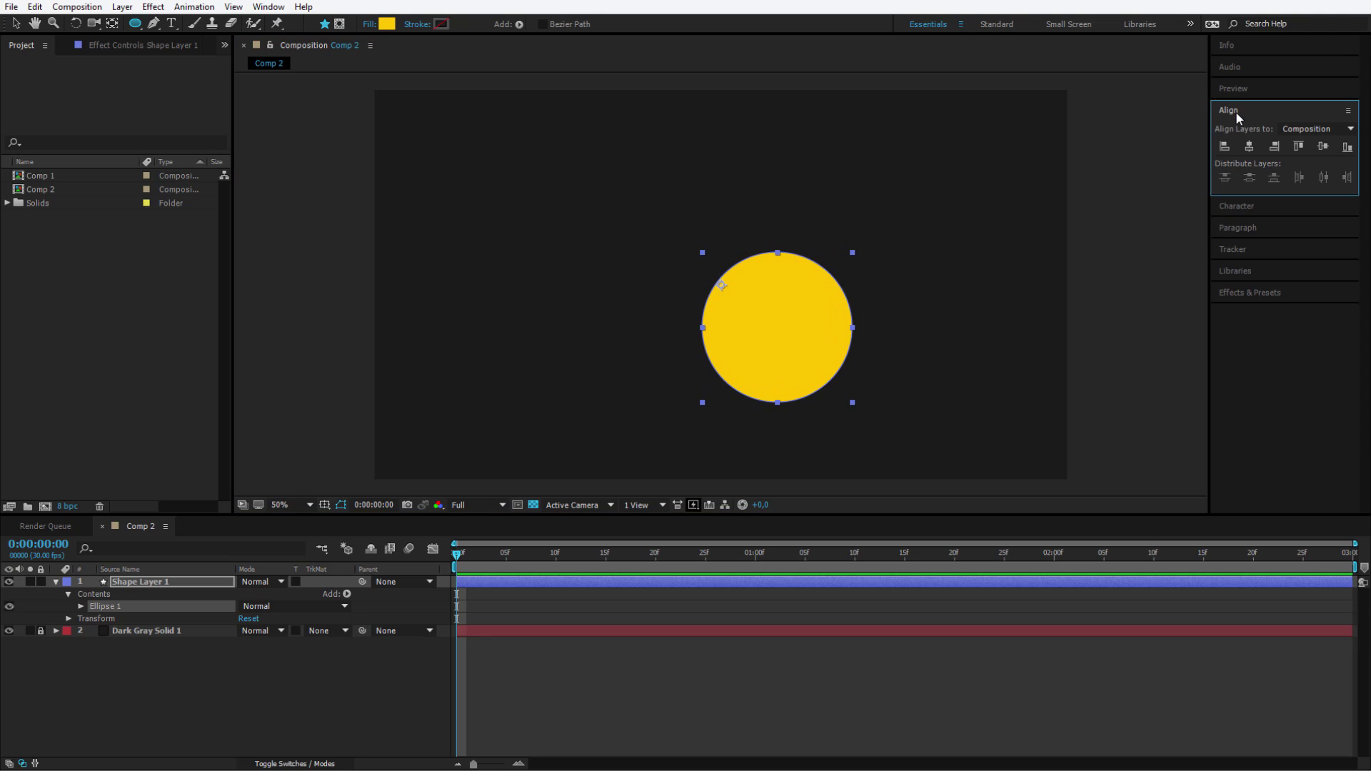
{"action": "left_click", "coordinate": [1249, 145]}
{"action": "left_click", "coordinate": [1319, 147]}
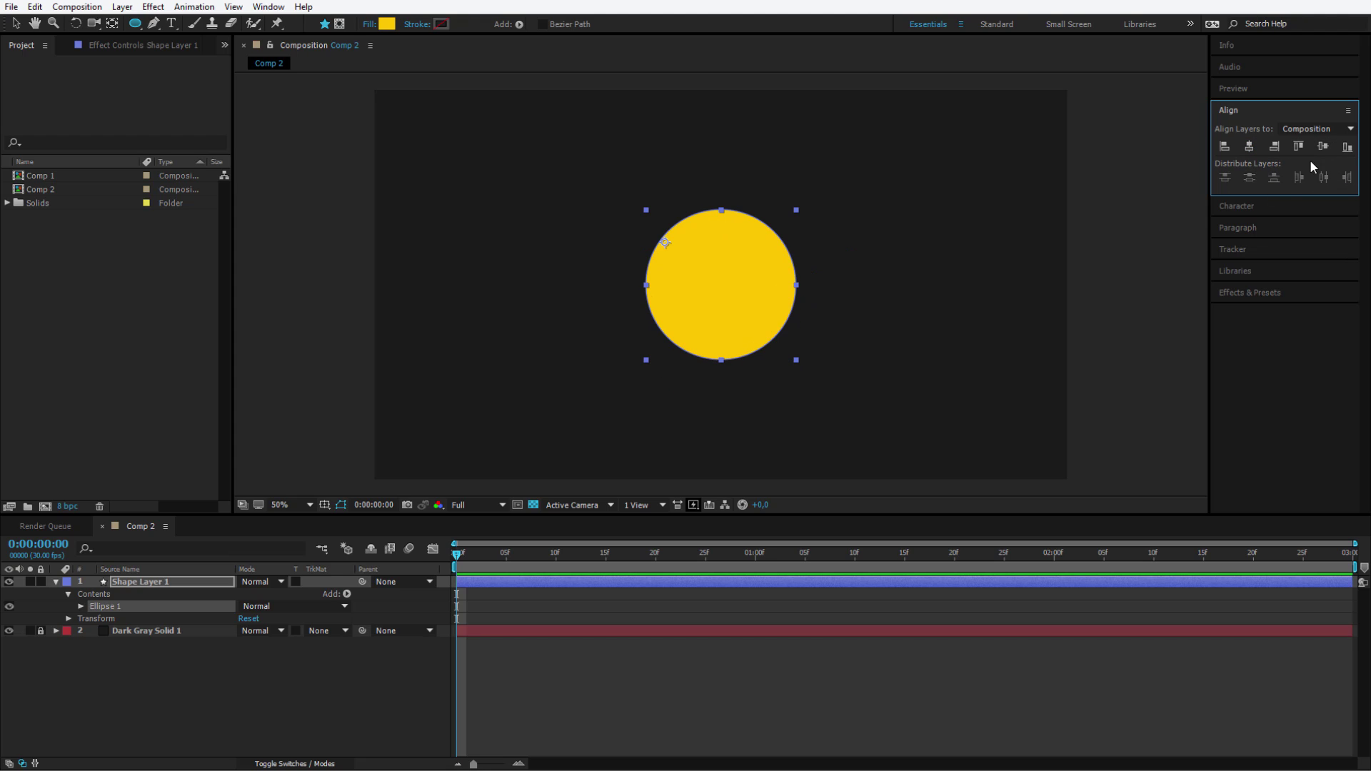
{"action": "left_click", "coordinate": [323, 682]}
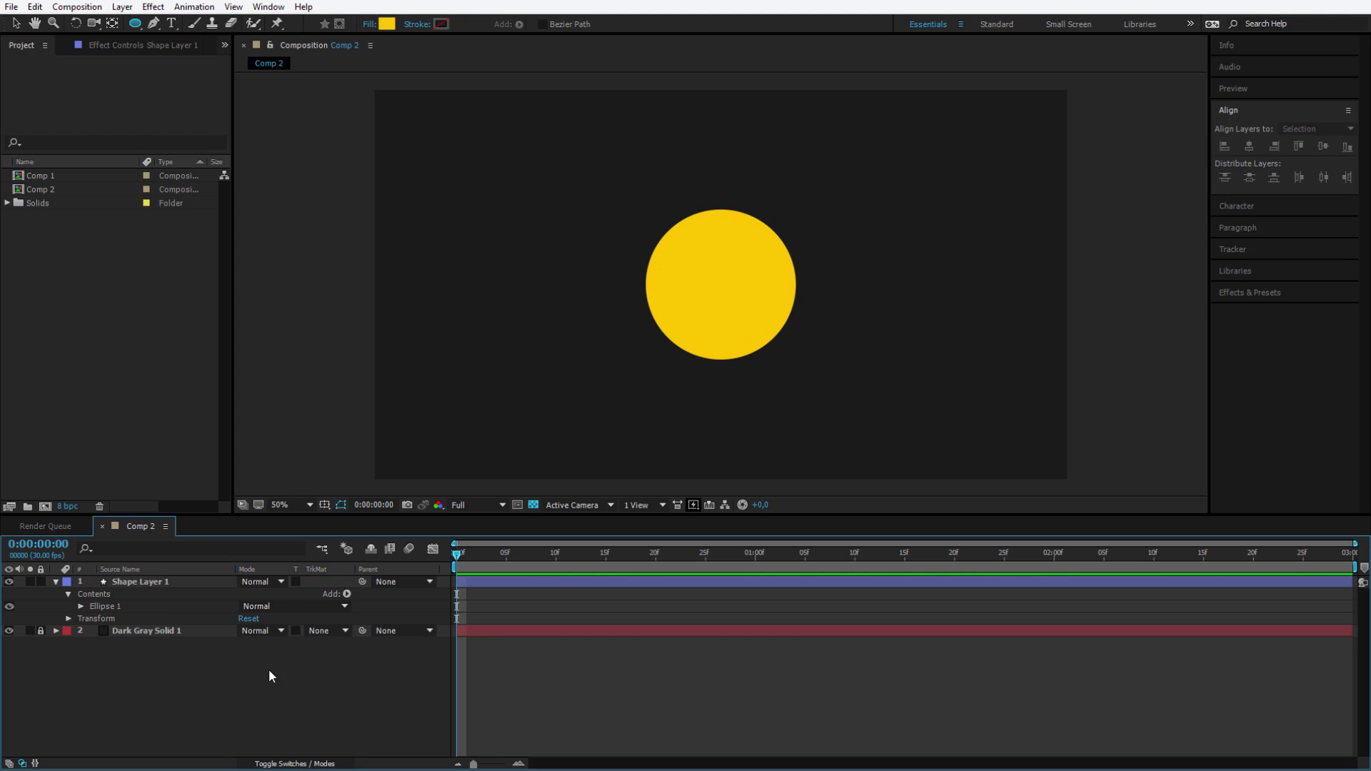
Set the circle's ellipse path Size to 0 at frame 10 and enable keyframing for it
{"action": "left_click", "coordinate": [152, 584]}
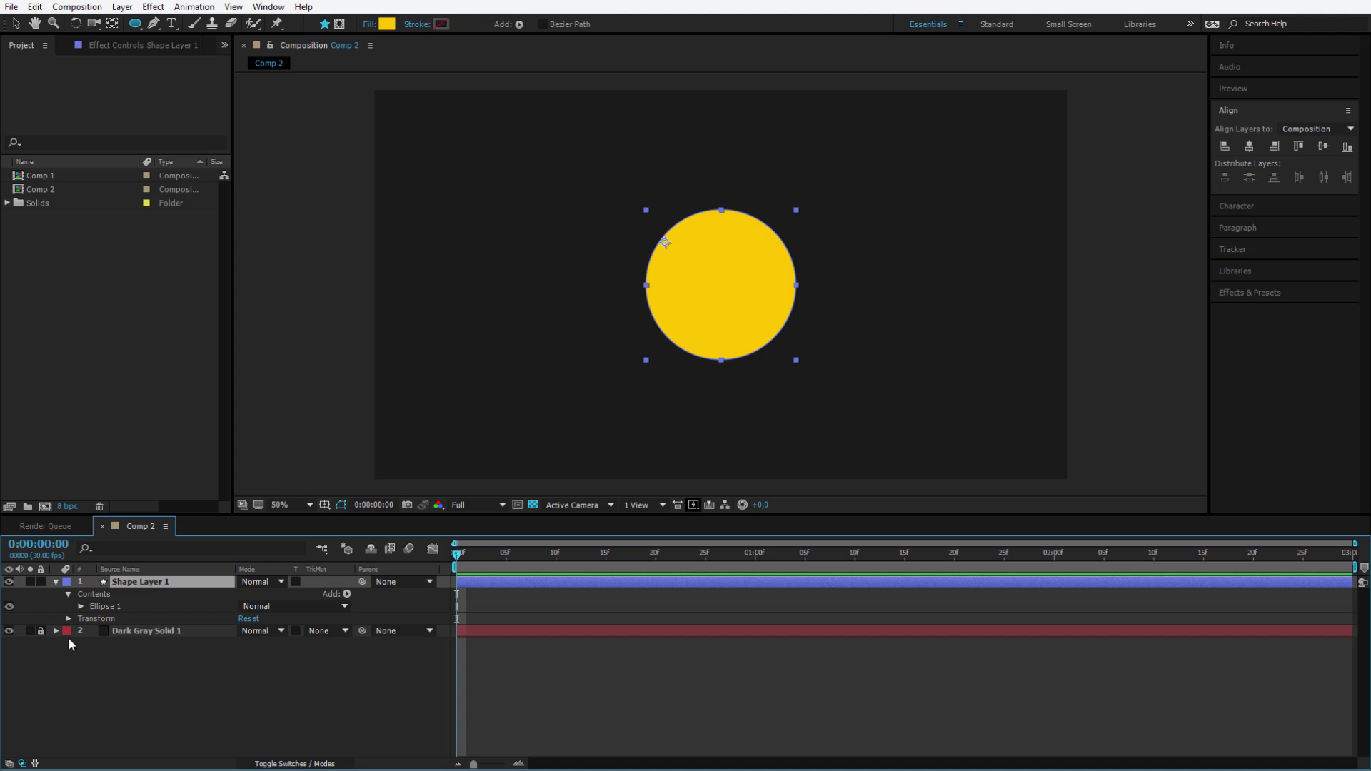
{"action": "left_click", "coordinate": [81, 607]}
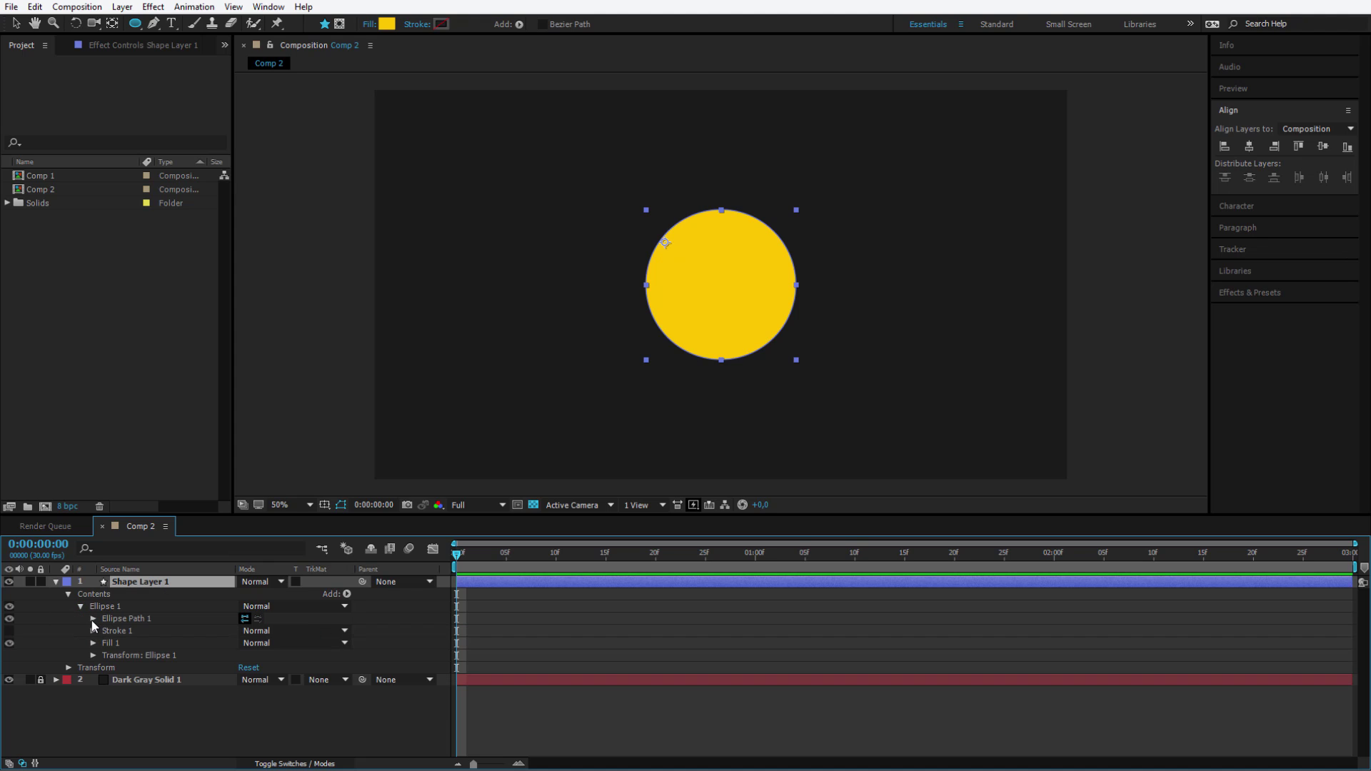
{"action": "left_click", "coordinate": [93, 619]}
{"action": "left_click", "coordinate": [171, 631]}
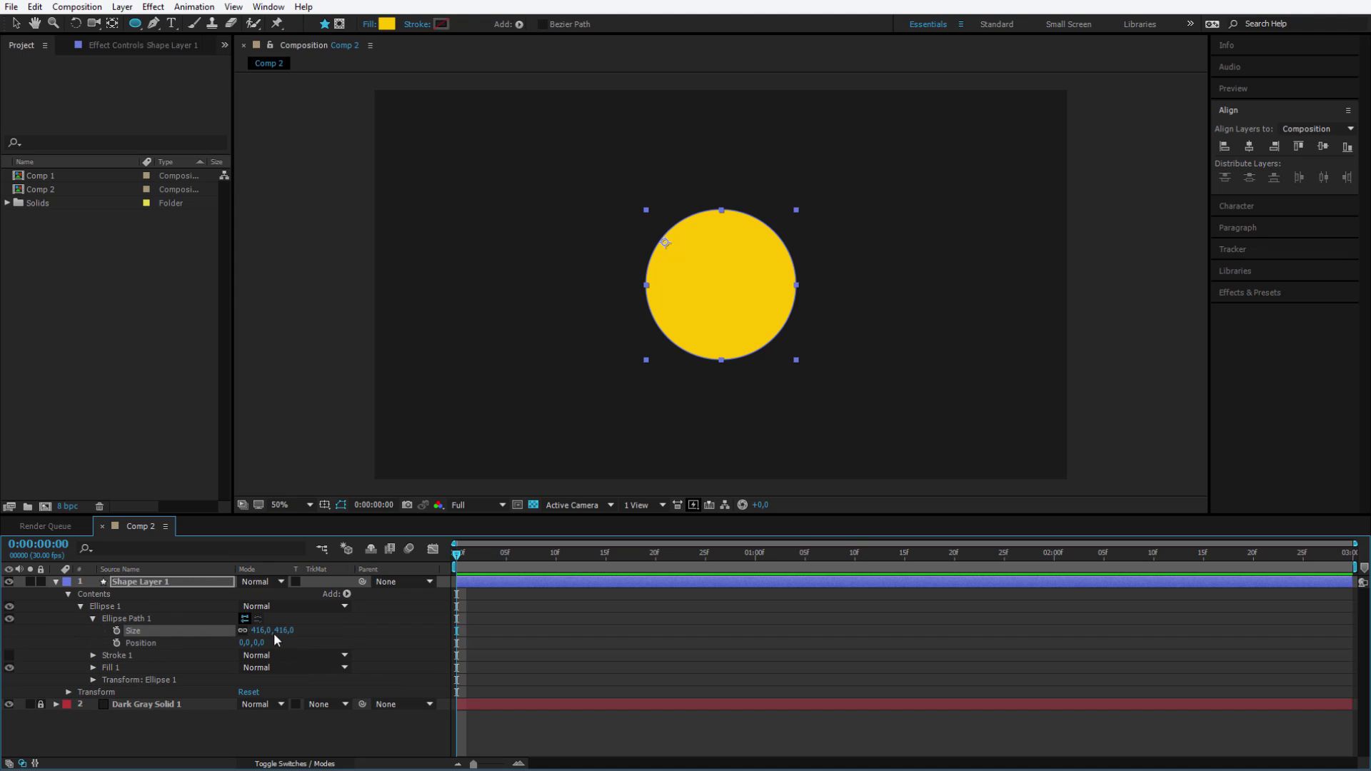
{"action": "left_click_drag", "start_coordinate": [498, 557], "coordinate": [557, 562]}
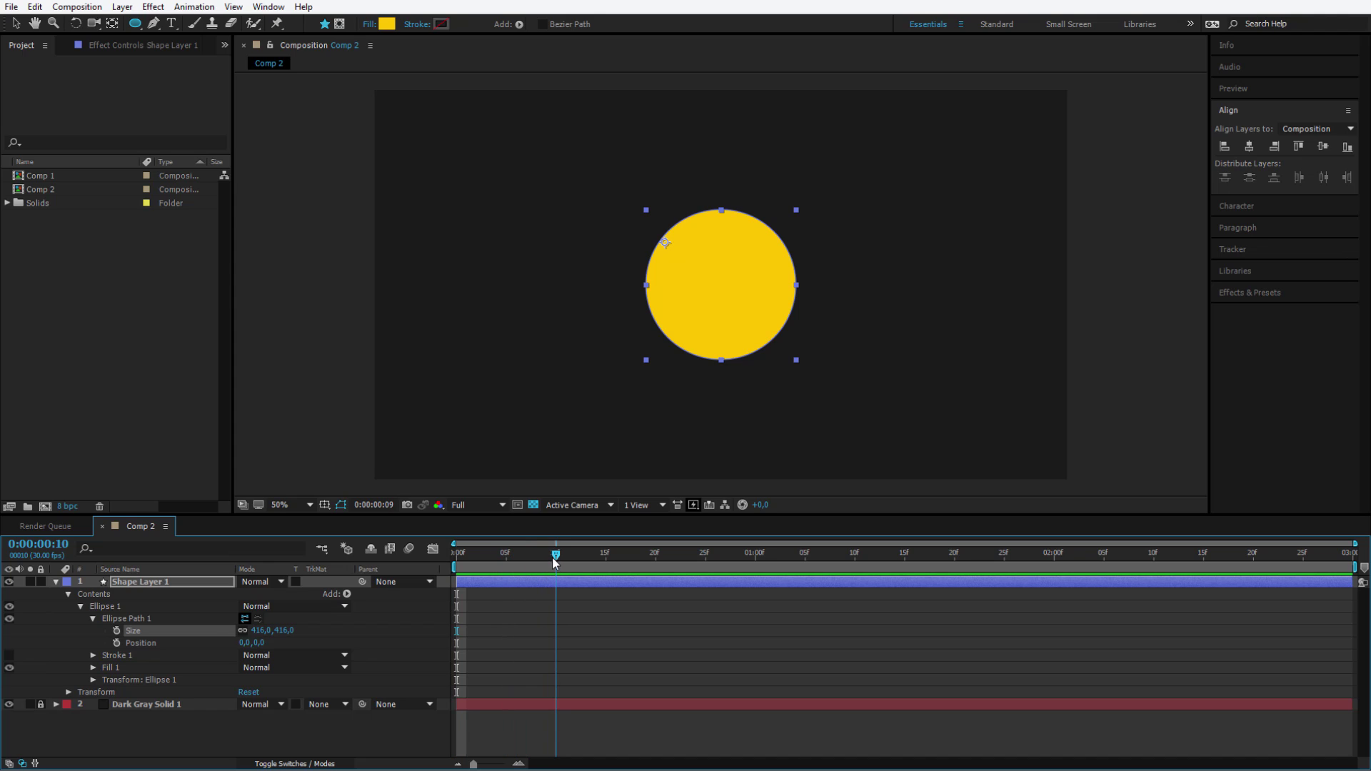
{"action": "left_click_drag", "start_coordinate": [262, 632], "coordinate": [248, 632]}
{"action": "left_click", "coordinate": [248, 632]}
{"action": "type", "text": "0"}
{"action": "key", "text": "Return"}
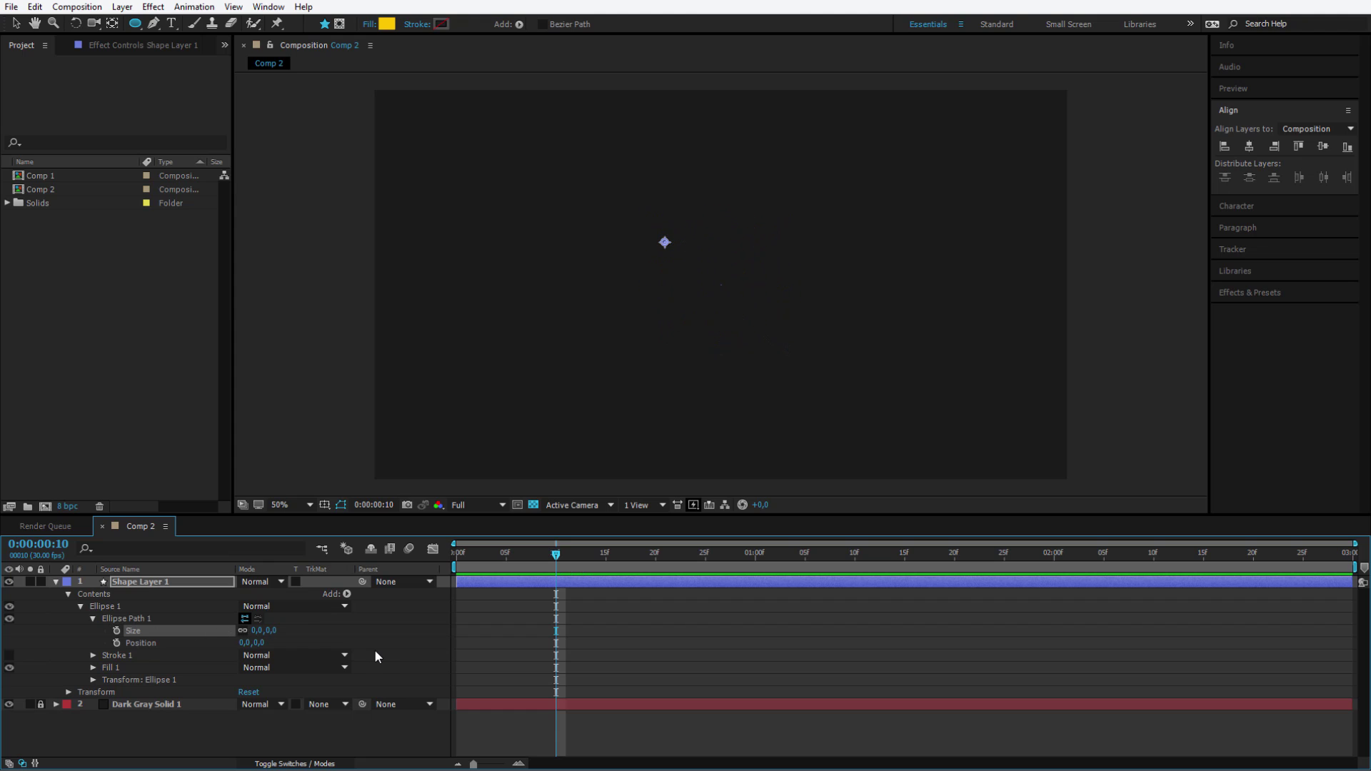
{"action": "left_click", "coordinate": [117, 631]}
Add a Size keyframe of 470 px at frame 28 and preview the growing circle
{"action": "left_click_drag", "start_coordinate": [645, 561], "coordinate": [736, 561]}
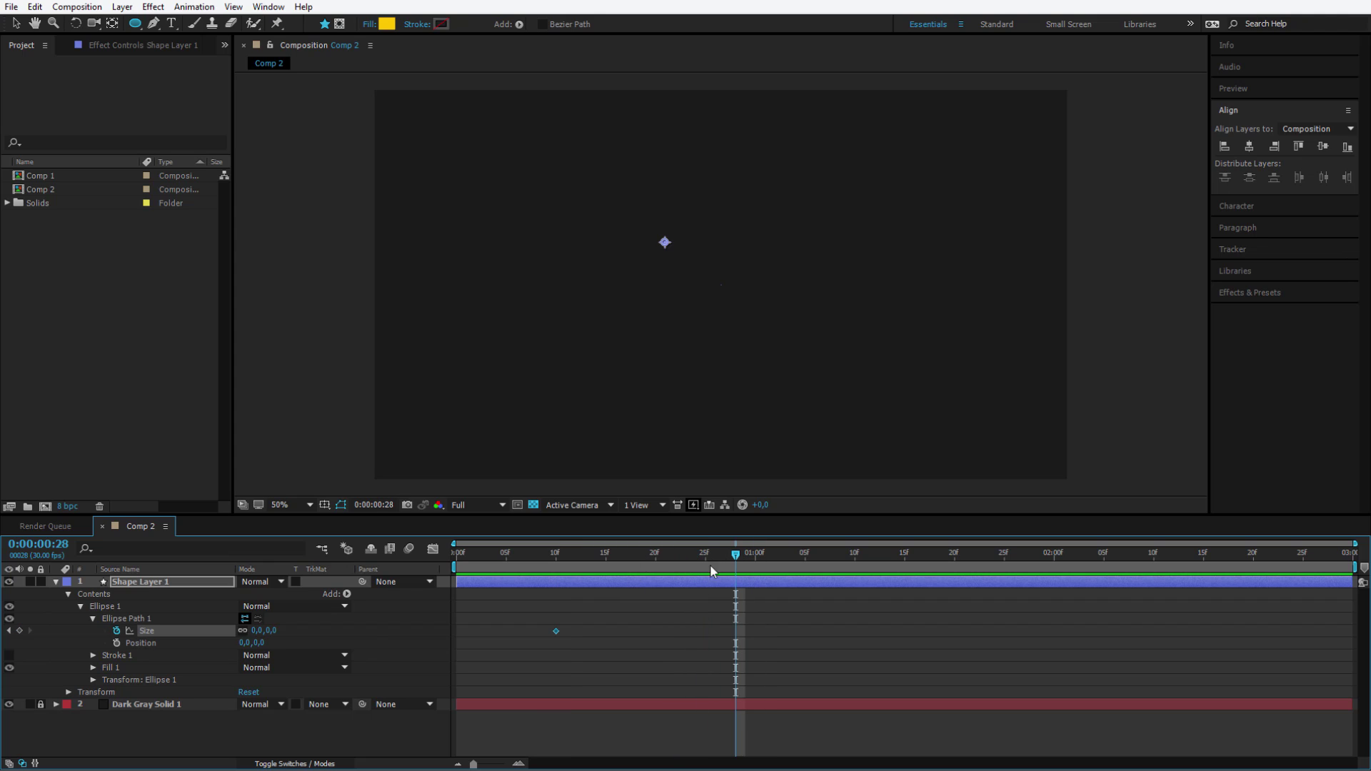
{"action": "left_click_drag", "start_coordinate": [266, 632], "coordinate": [599, 603]}
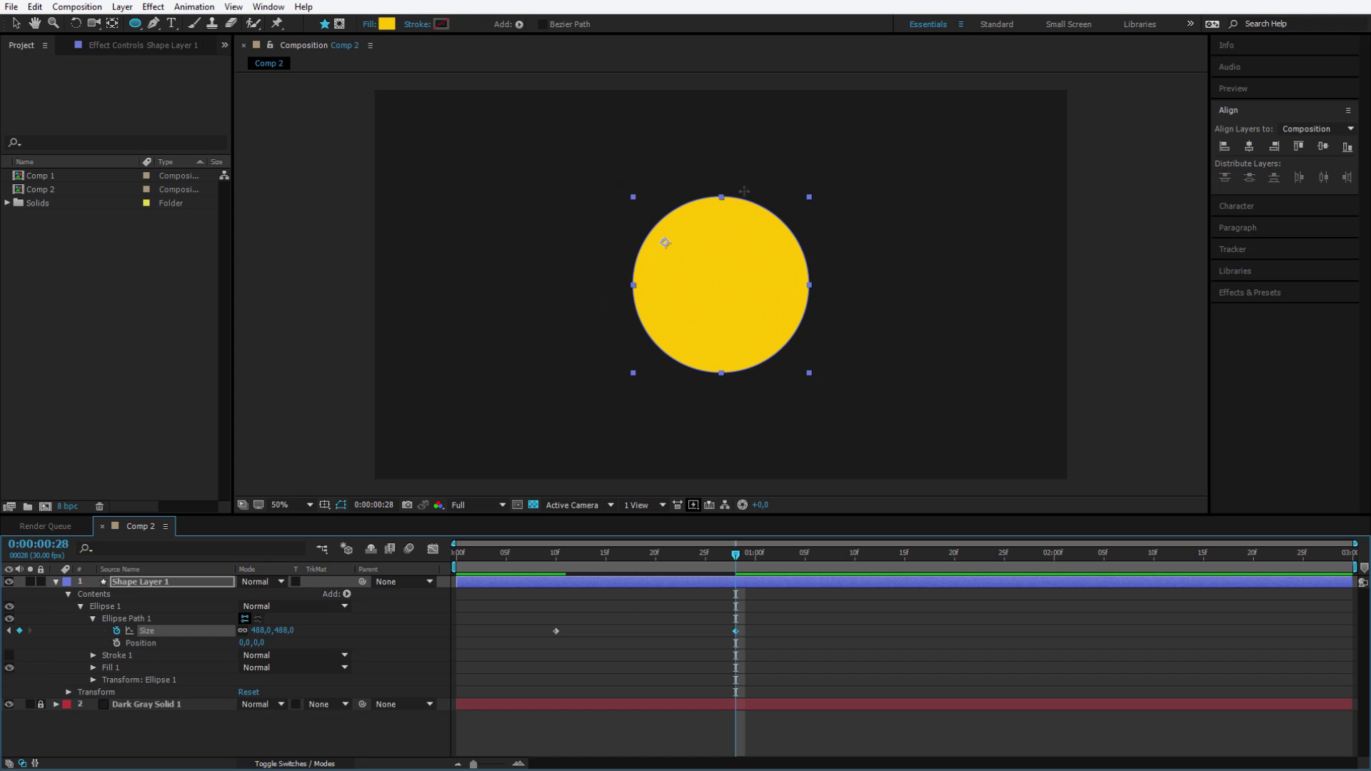
{"action": "left_click", "coordinate": [261, 630]}
{"action": "type", "text": "470"}
{"action": "key", "text": "Return"}
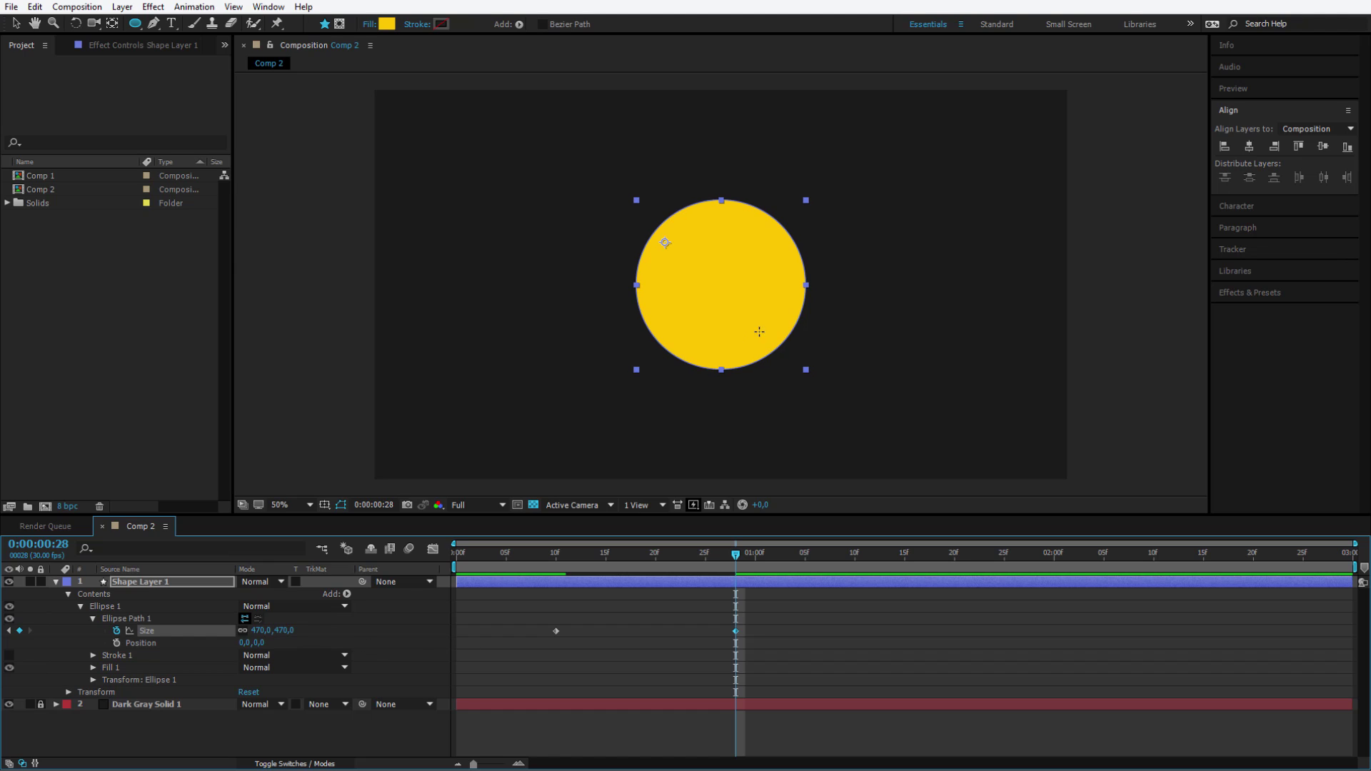
{"action": "key", "text": "Home"}
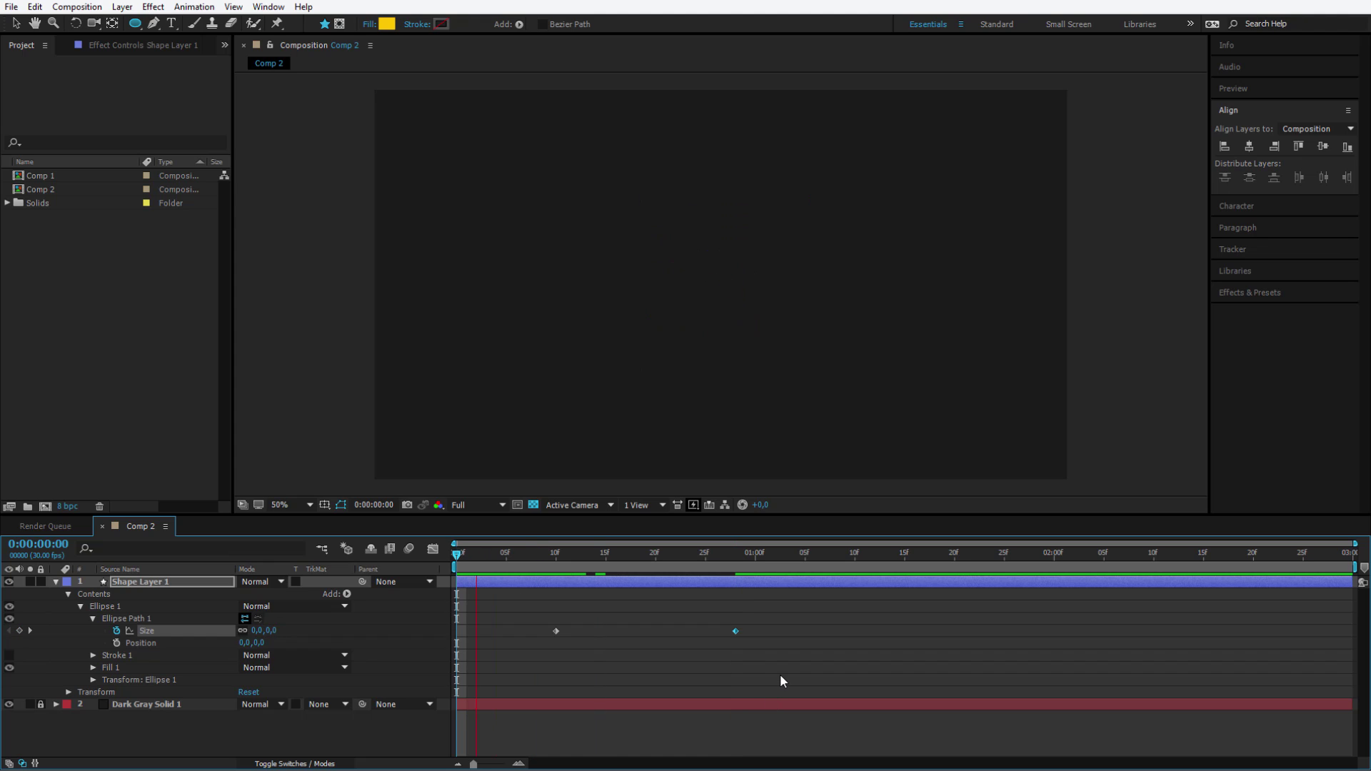
{"action": "key", "text": "space"}
{"action": "mouse_move", "coordinate": [711, 556]}
{"action": "left_mouse_down"}
{"action": "mouse_move", "coordinate": [618, 555]}
{"action": "mouse_move", "coordinate": [736, 564]}
{"action": "left_mouse_up"}
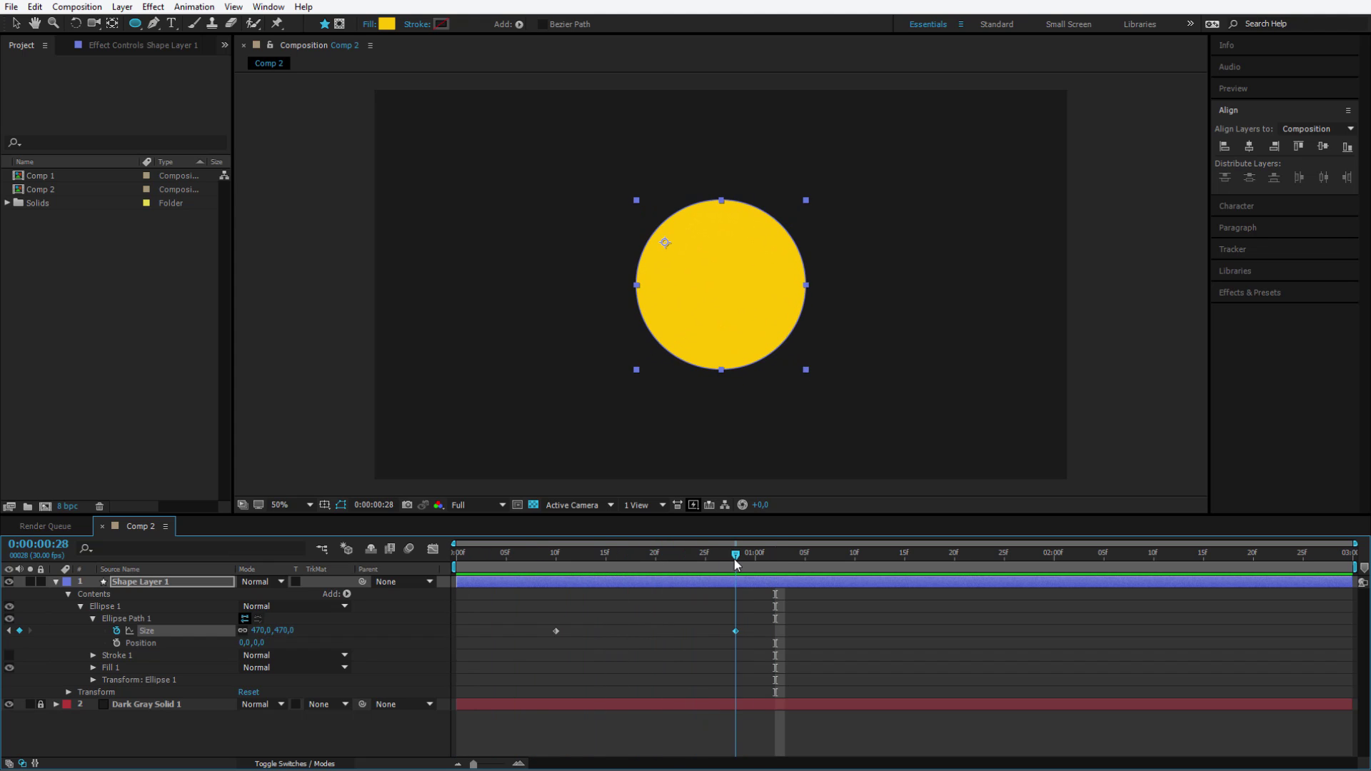
Apply Easy Ease to both Size keyframes in the speed graph and lengthen the first keyframe's outgoing handle
{"action": "left_click", "coordinate": [821, 611]}
{"action": "left_click_drag", "start_coordinate": [842, 612], "coordinate": [486, 648]}
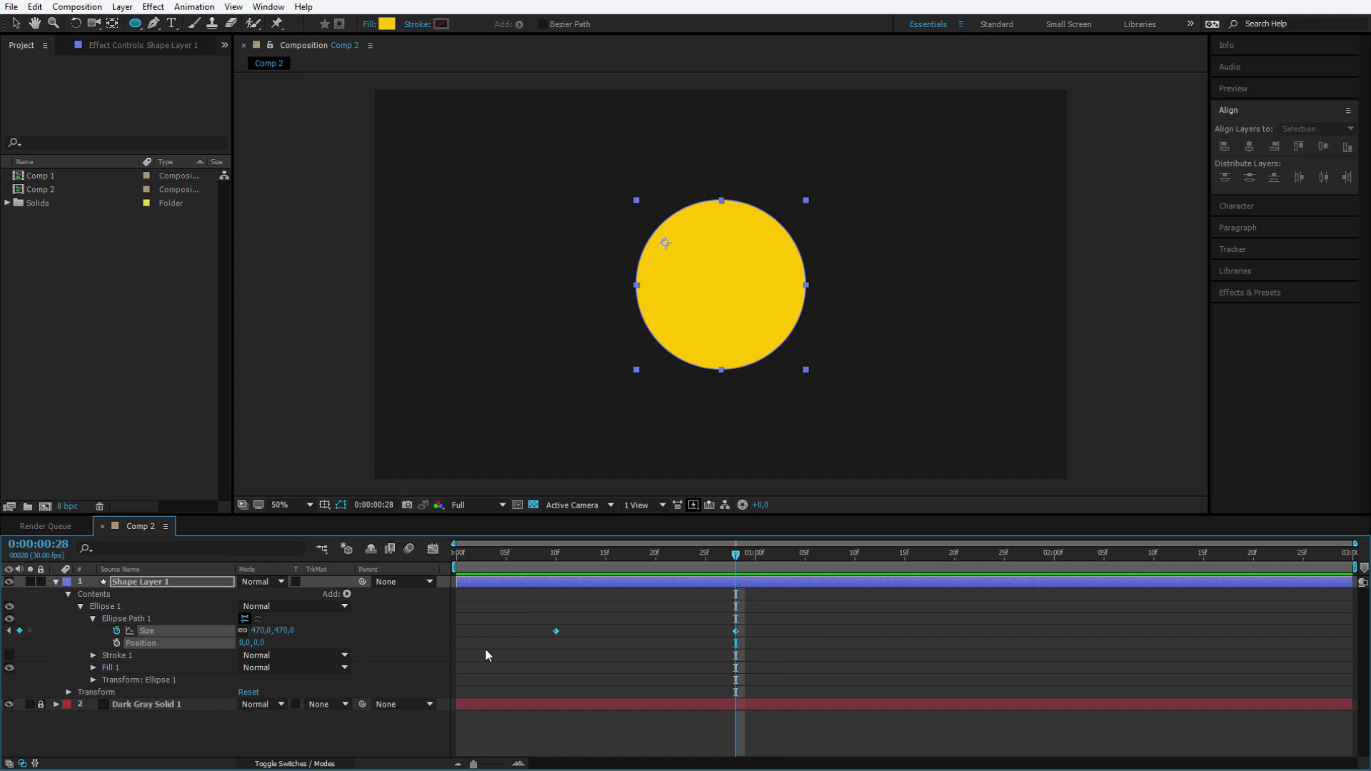
{"action": "left_click", "coordinate": [433, 552]}
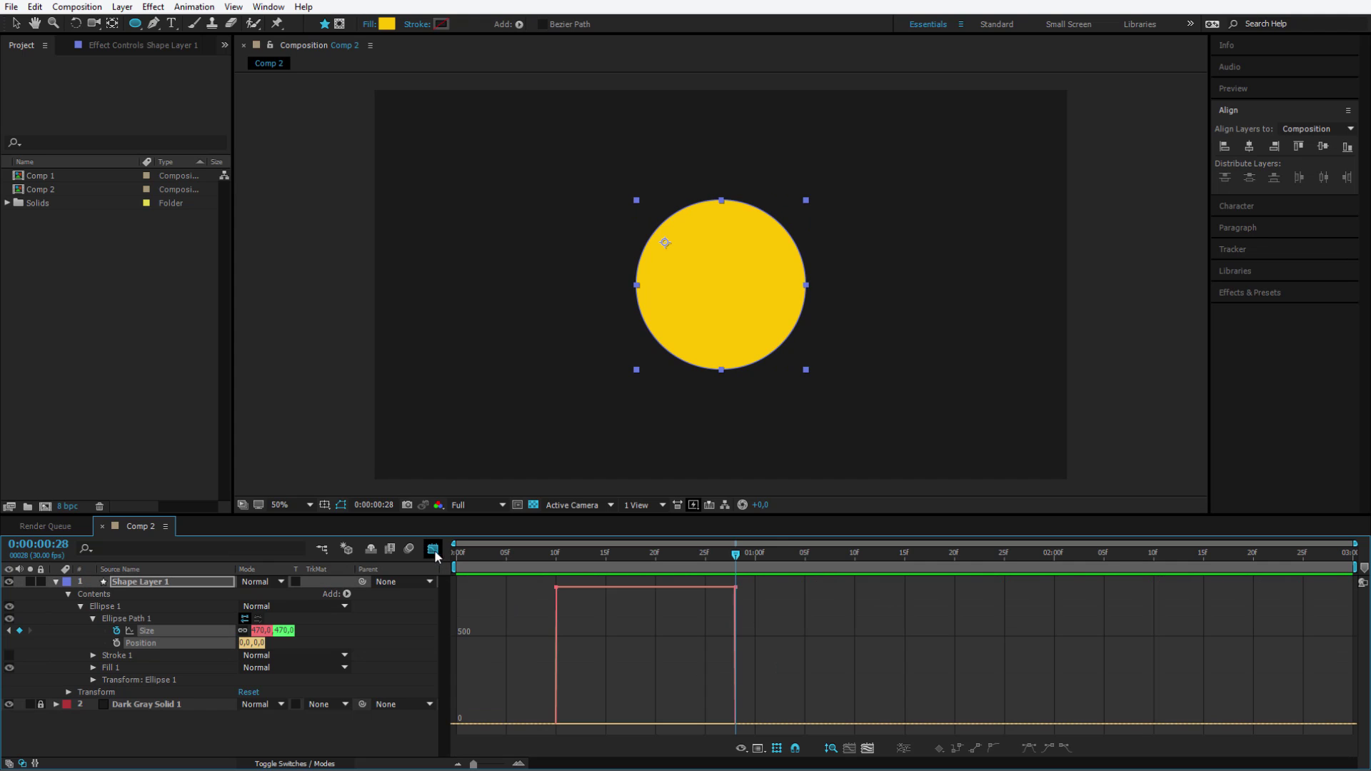
{"action": "left_click", "coordinate": [556, 587]}
{"action": "left_click", "coordinate": [735, 587], "text": "shift"}
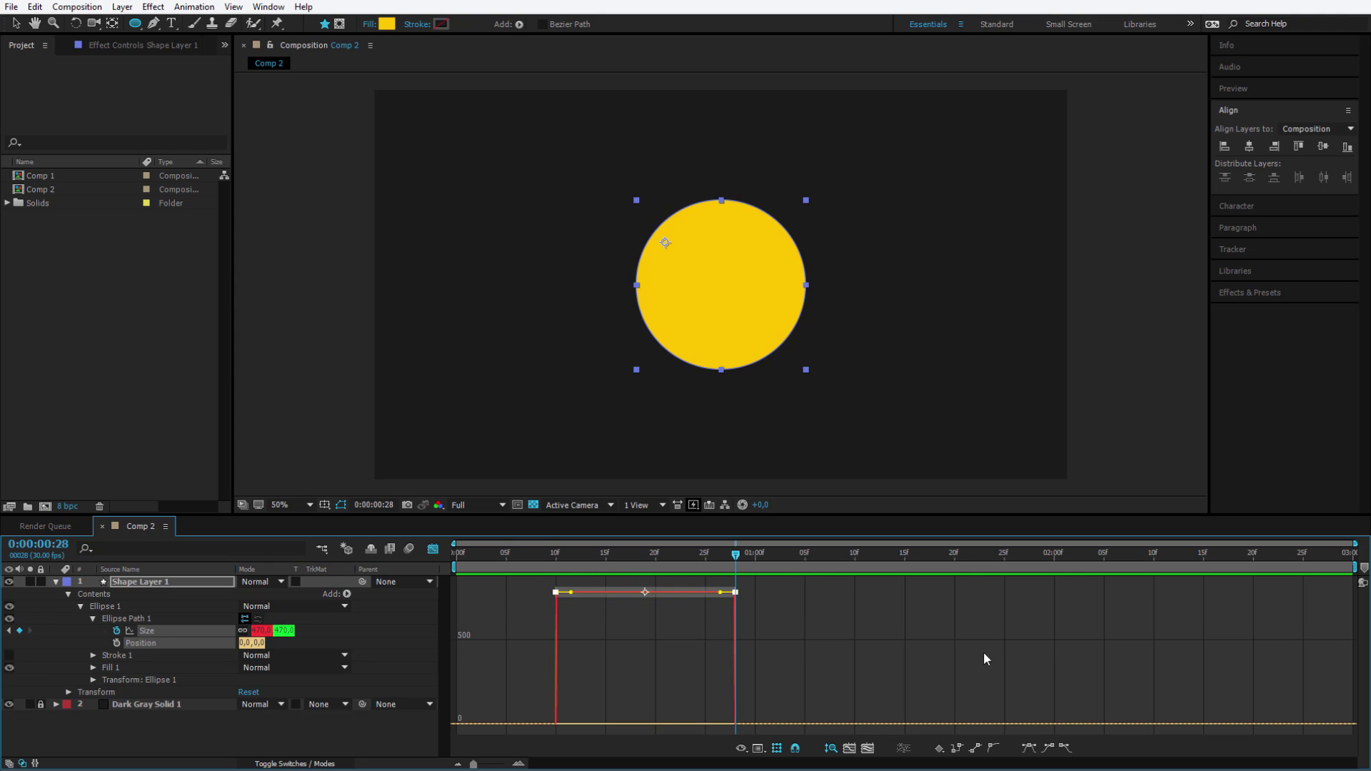
{"action": "left_click", "coordinate": [1028, 747]}
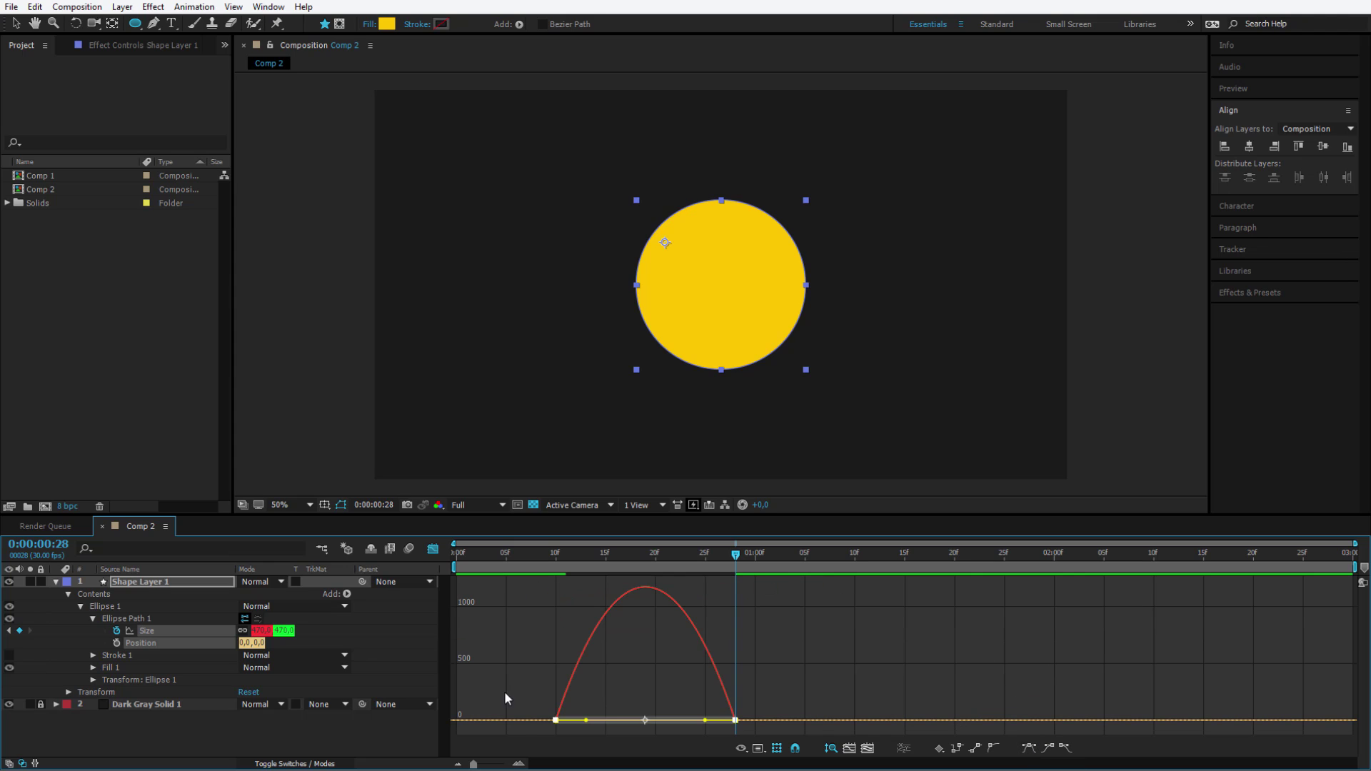
{"action": "left_click_drag", "start_coordinate": [506, 699], "coordinate": [615, 726]}
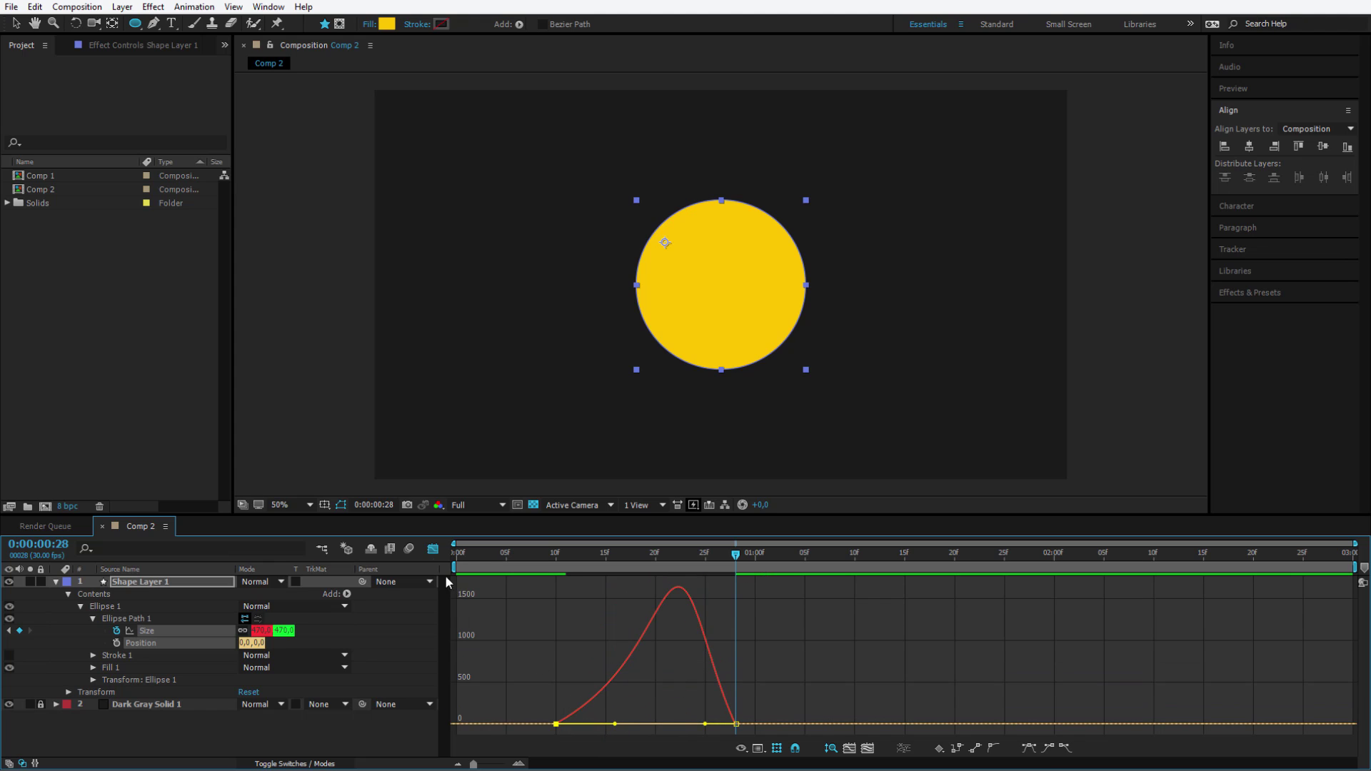
{"action": "left_click", "coordinate": [433, 548]}
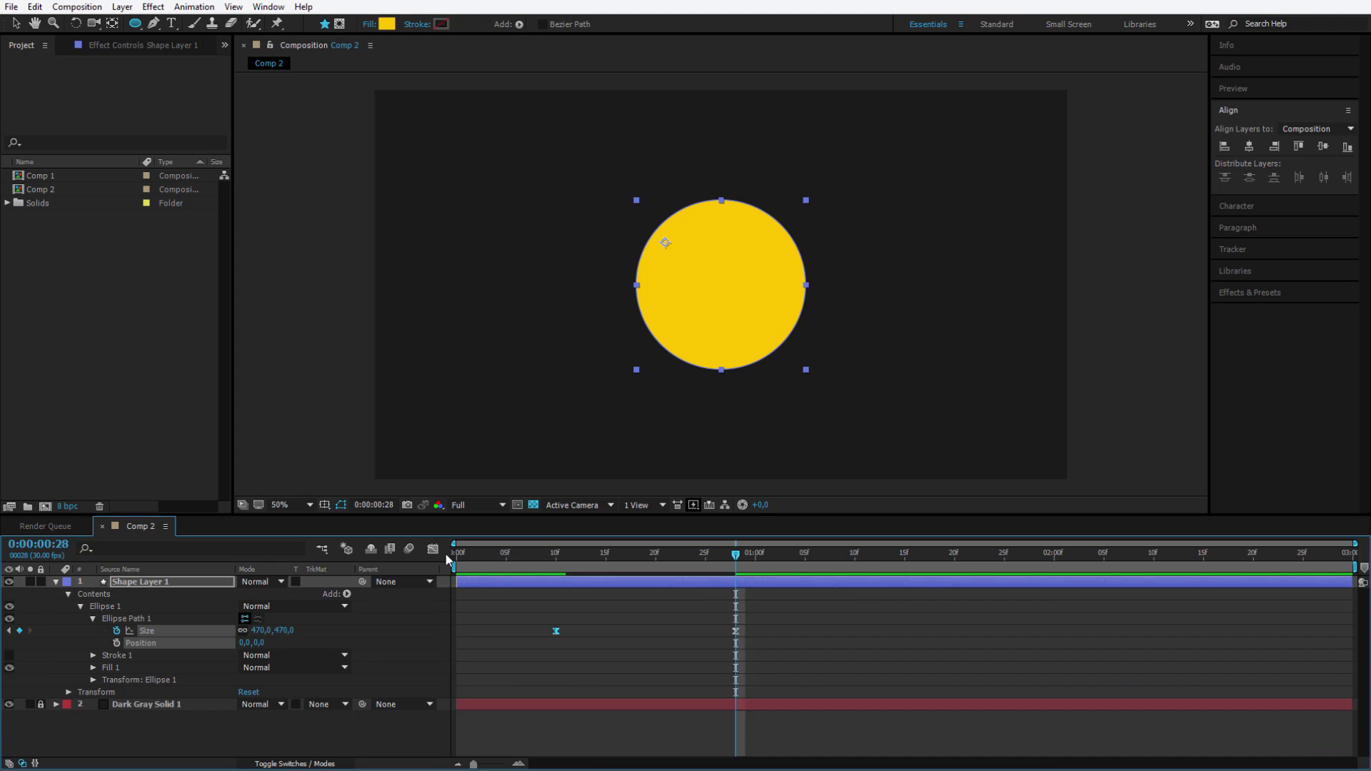
Preview the eased growth, move the second Size keyframe to 0:00:01:05 and play the slower animation
{"action": "key", "text": "Home"}
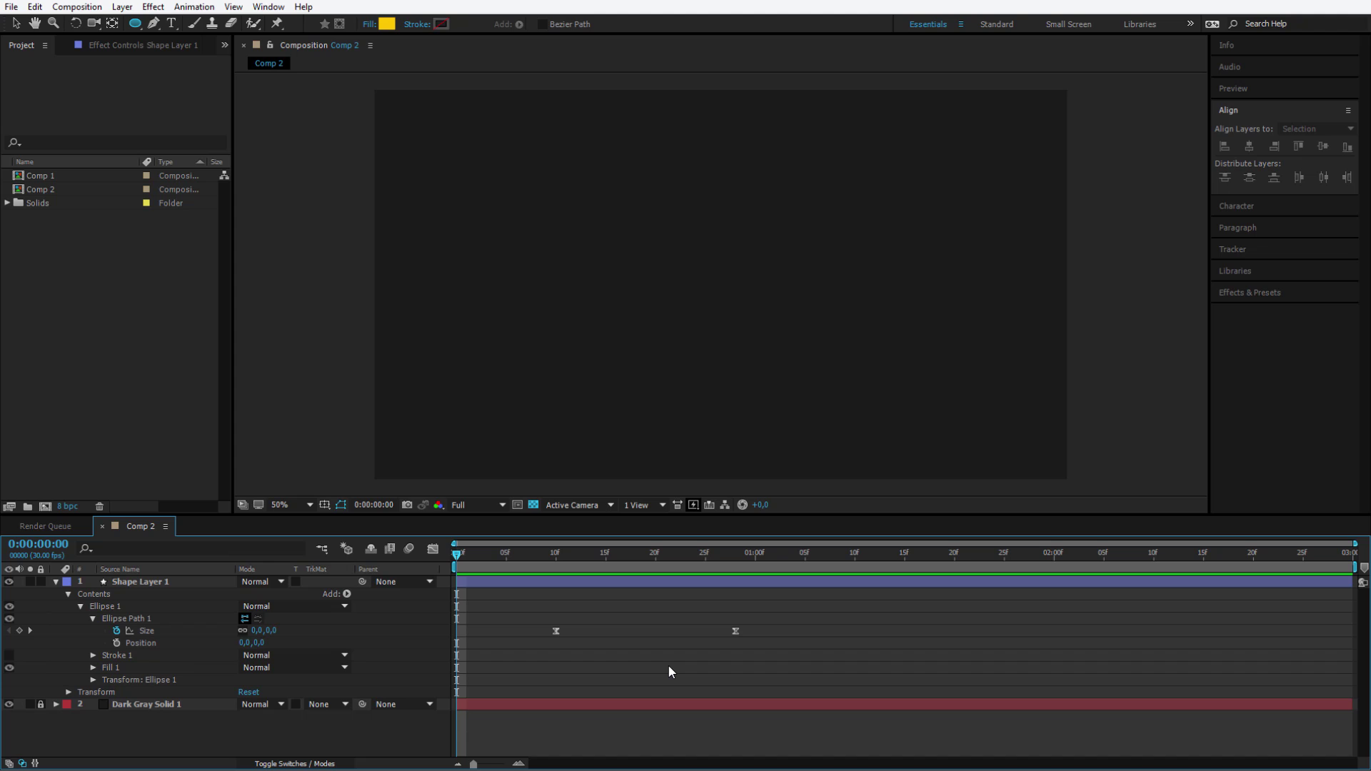
{"action": "key", "text": "space"}
{"action": "left_click_drag", "start_coordinate": [529, 553], "coordinate": [712, 585]}
{"action": "left_click_drag", "start_coordinate": [736, 631], "coordinate": [815, 637]}
{"action": "key", "text": "space"}
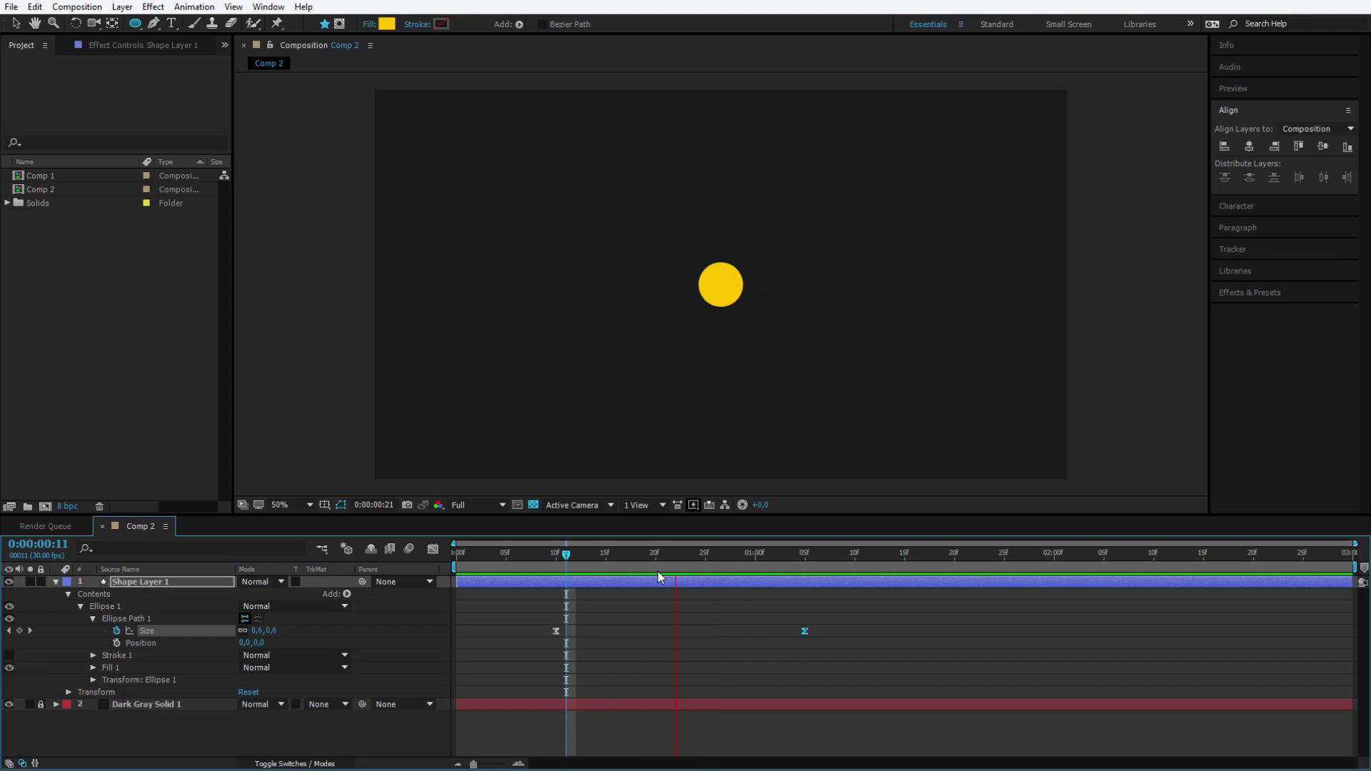
{"action": "key", "text": "space"}
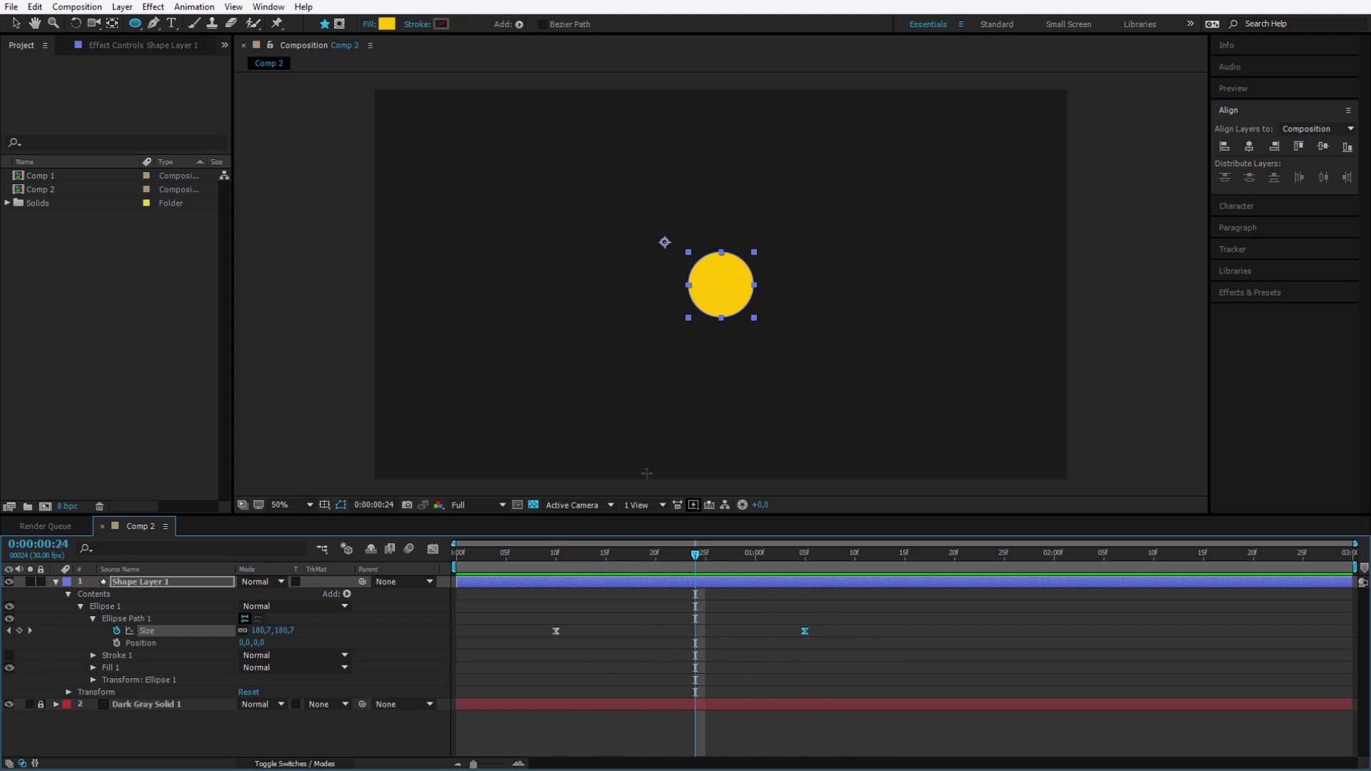
Apply the Turbulent Displace effect to the circle's shape layer
{"action": "left_click", "coordinate": [143, 47]}
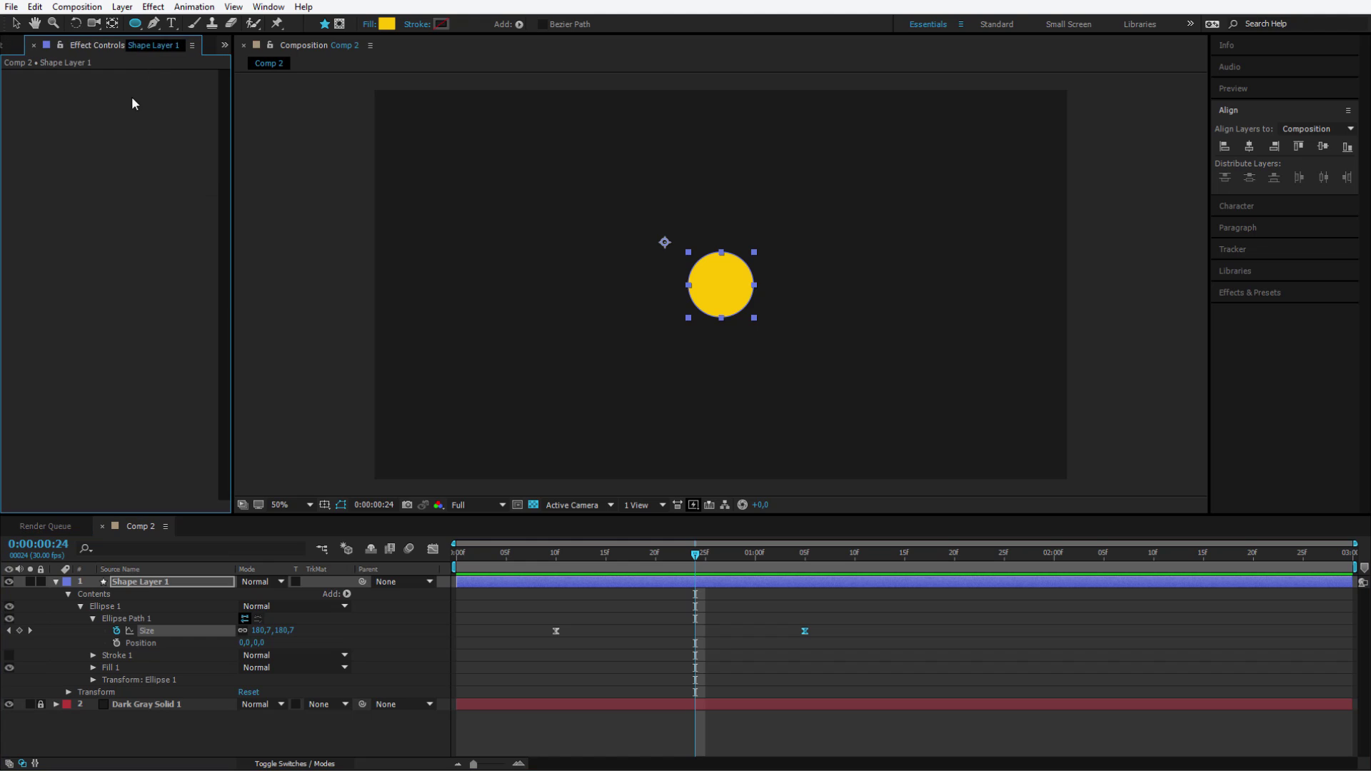
{"action": "left_click", "coordinate": [1252, 290]}
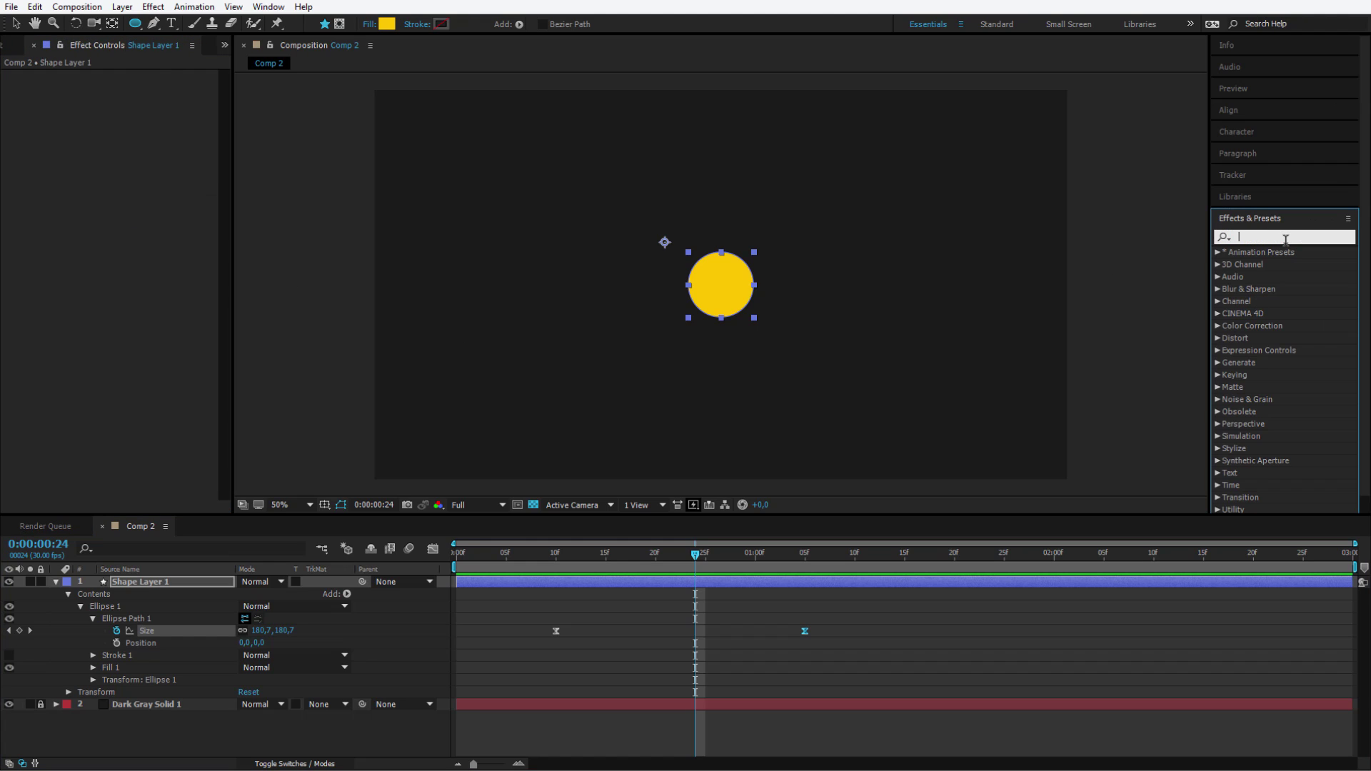
{"action": "type", "text": "turbu"}
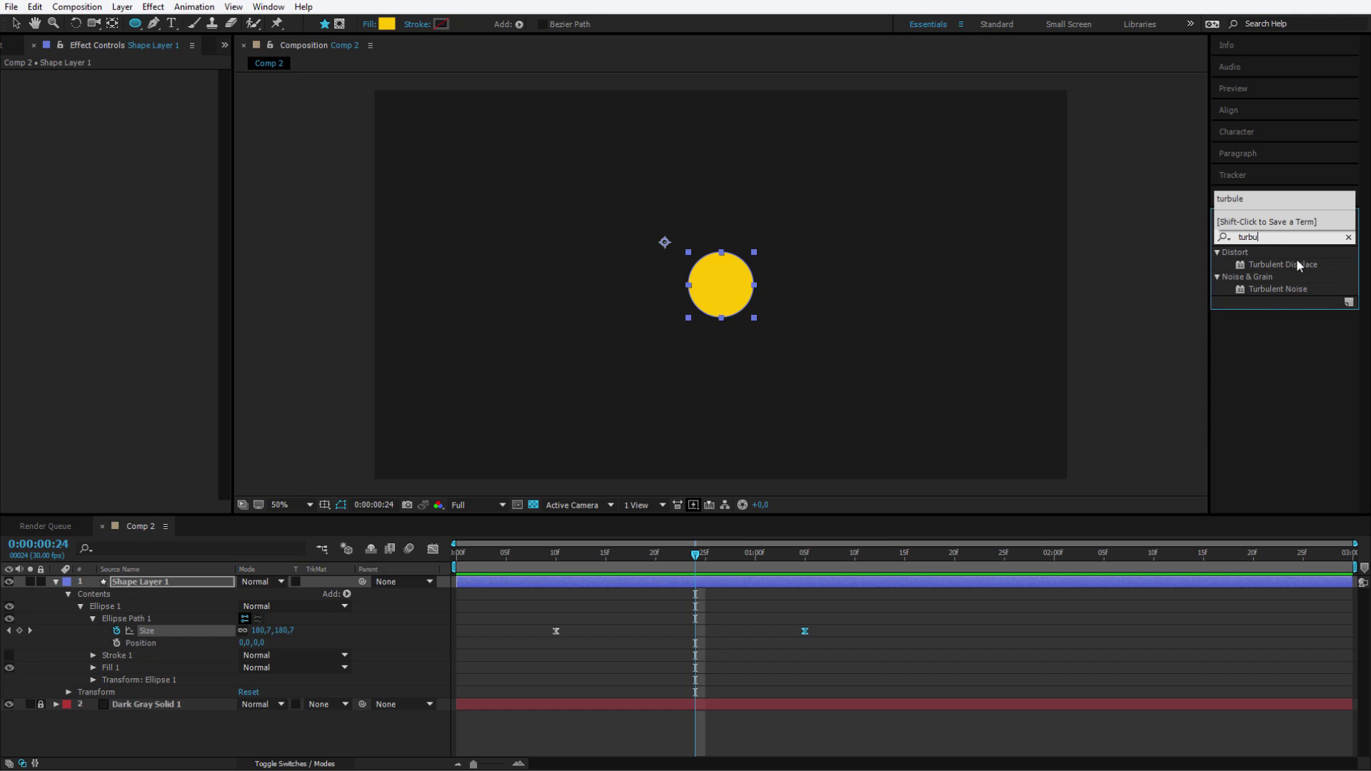
{"action": "double_click", "coordinate": [1295, 266]}
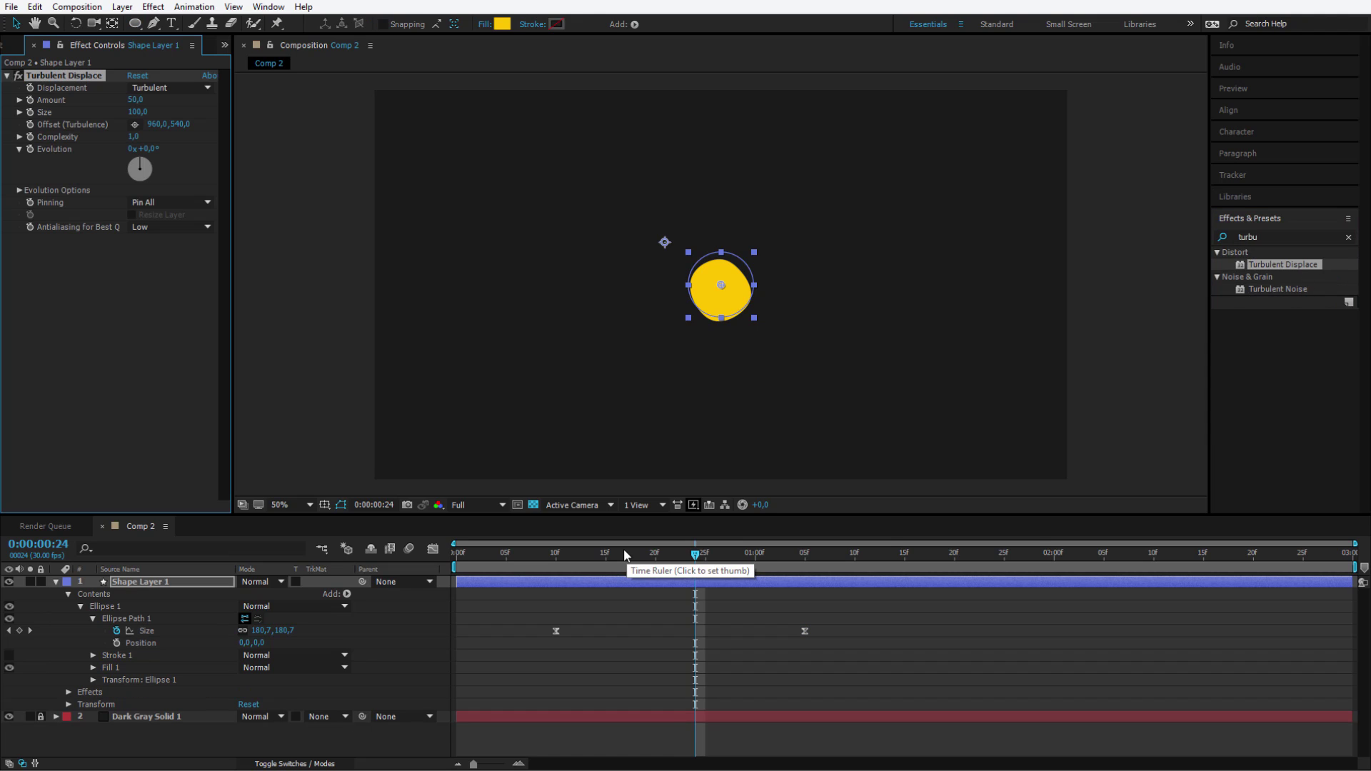
Set the Evolution of Turbulent Displace to 2 revolutions at frame 10 without keyframing it
{"action": "left_click_drag", "start_coordinate": [584, 561], "coordinate": [556, 560]}
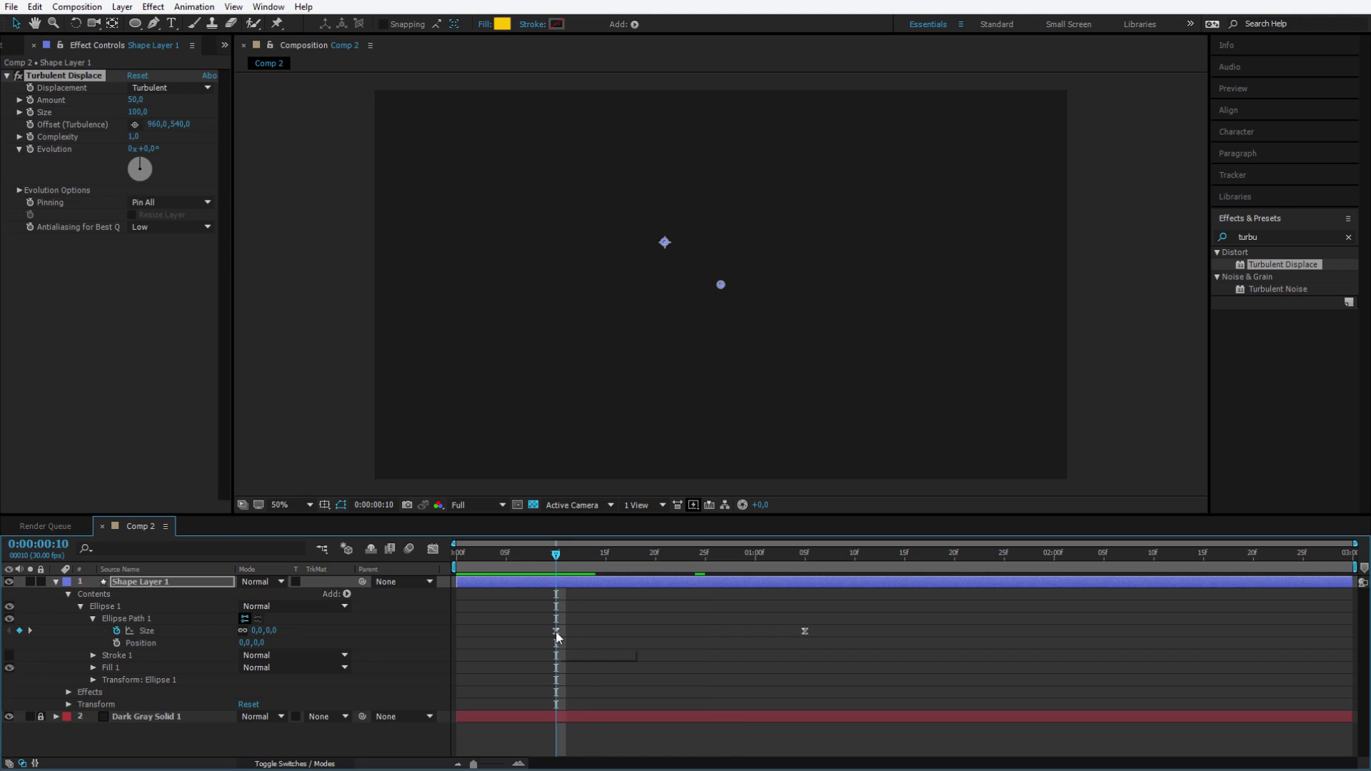
{"action": "left_click_drag", "start_coordinate": [128, 156], "coordinate": [242, 178]}
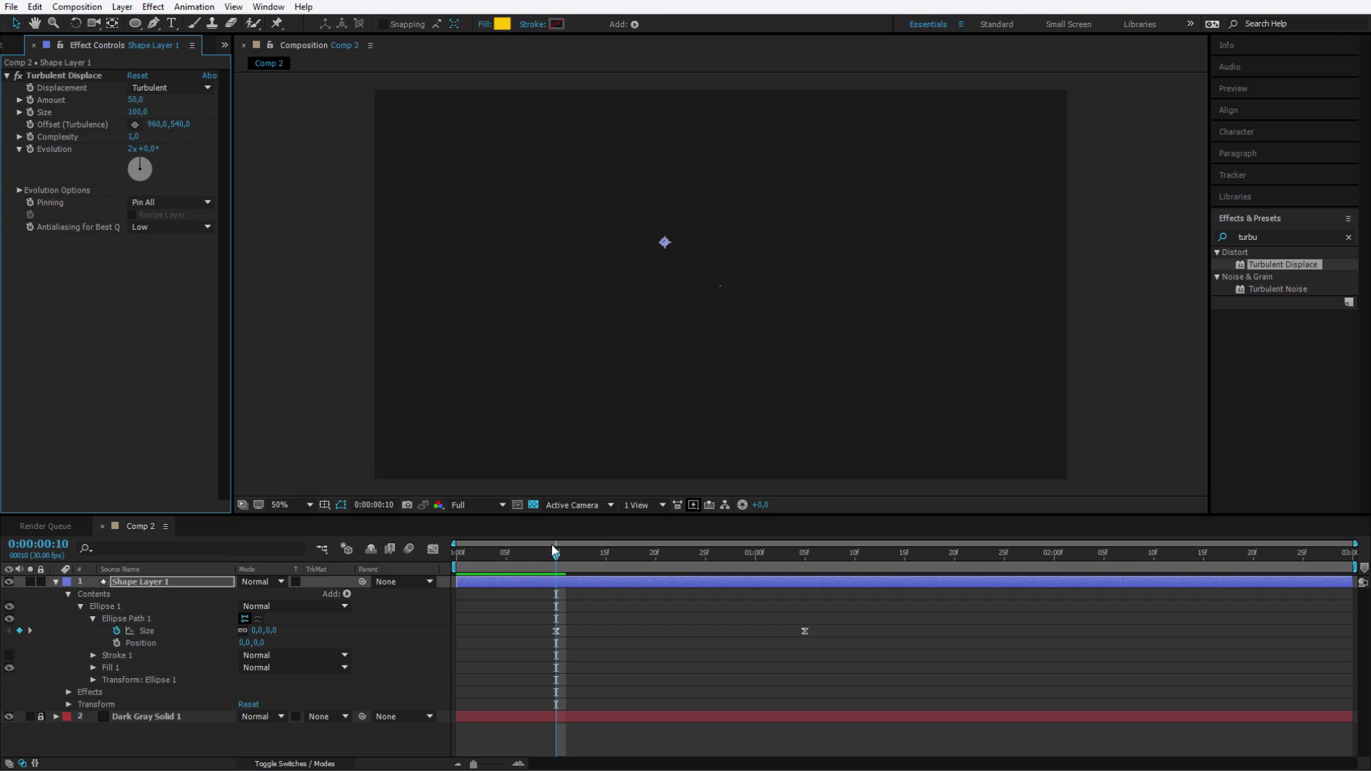
Add an Evolution keyframe of 0 revolutions at 0:00:02:24 for Turbulent Displace
{"action": "left_click_drag", "start_coordinate": [558, 559], "coordinate": [1298, 584]}
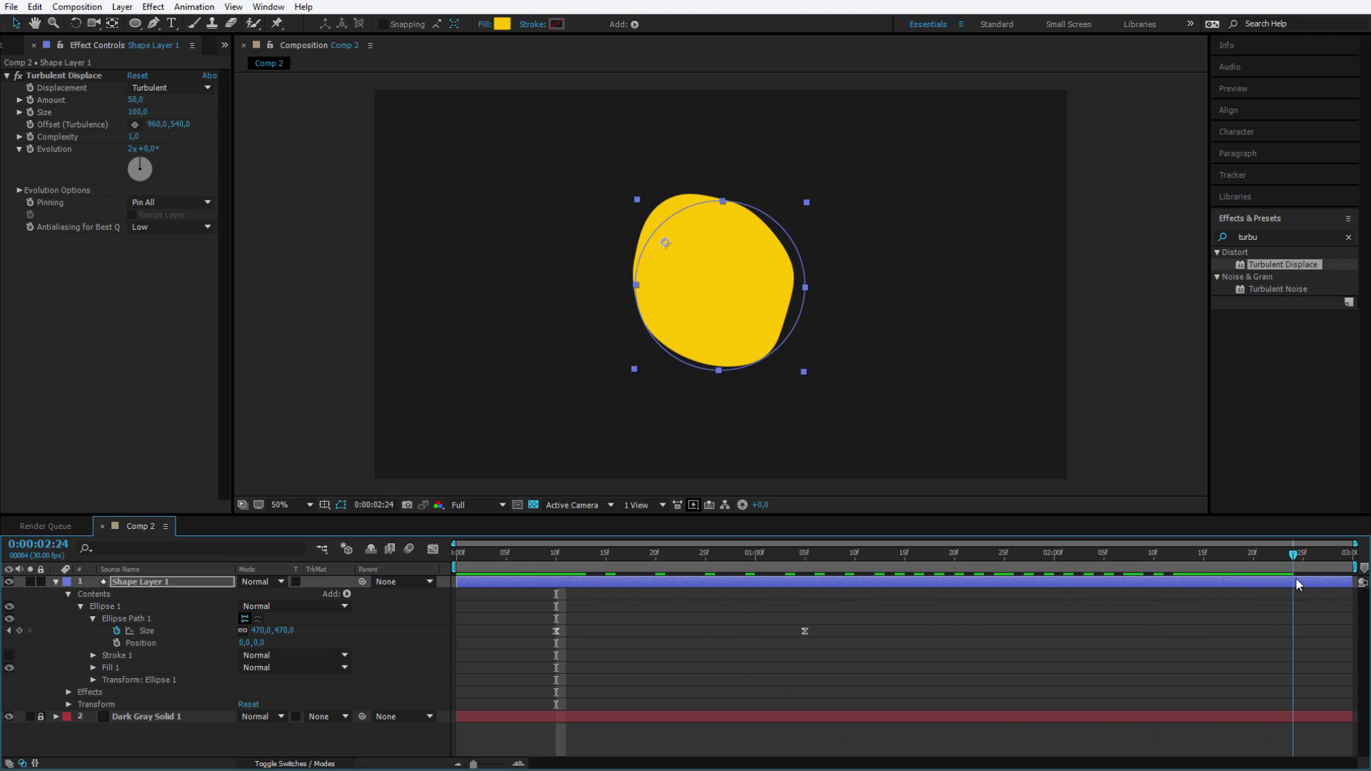
{"action": "left_click", "coordinate": [133, 148]}
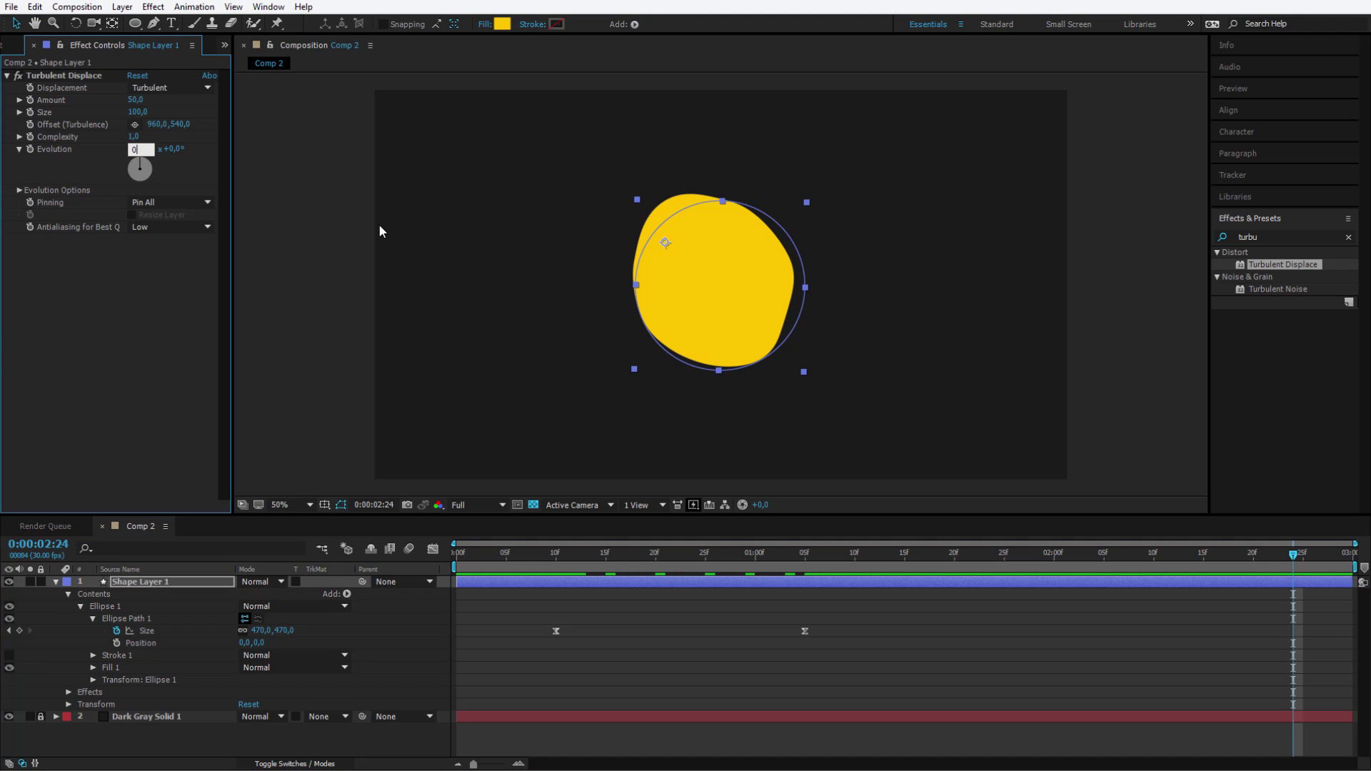
{"action": "type", "text": "0"}
{"action": "key", "text": "Return"}
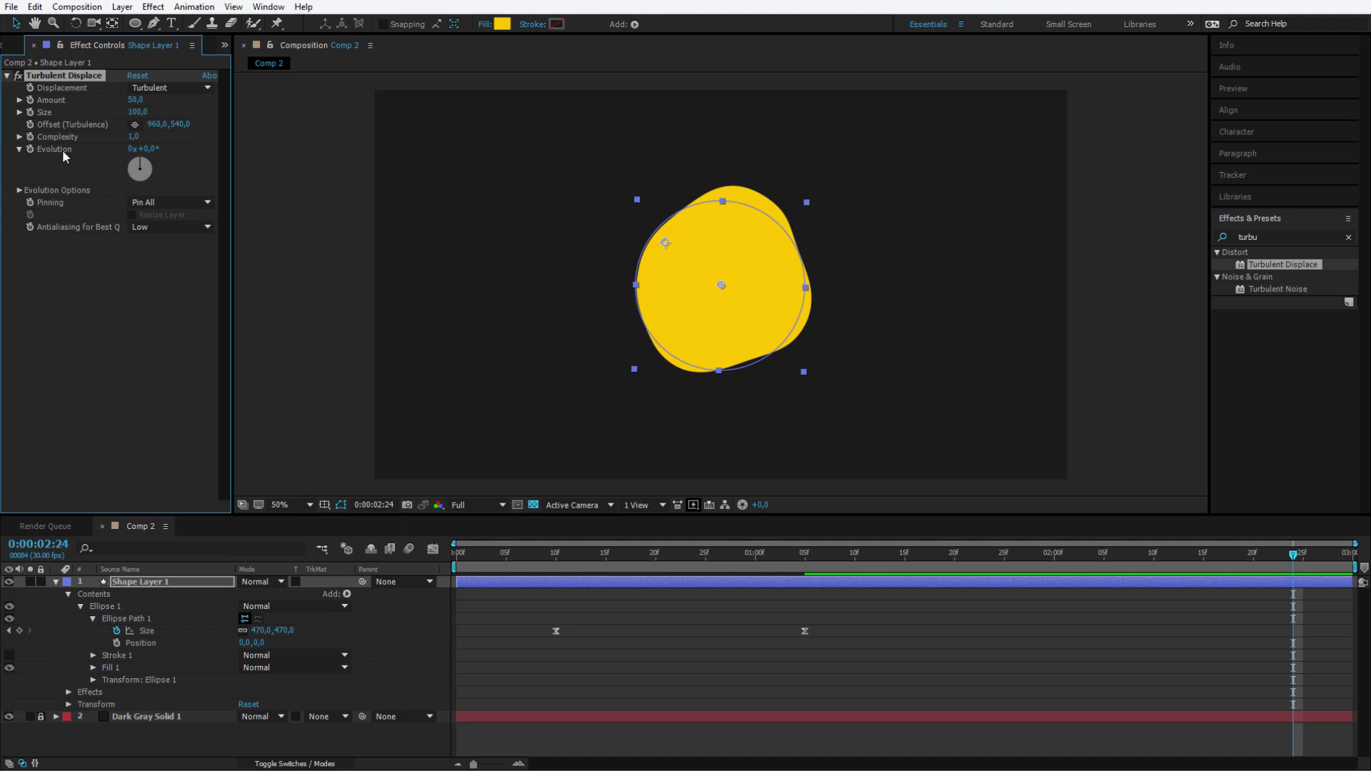
{"action": "left_click", "coordinate": [30, 148]}
Add an Evolution keyframe of 2 revolutions at frame 10 and preview the changing distortion
{"action": "mouse_move", "coordinate": [574, 548]}
{"action": "left_mouse_down"}
{"action": "mouse_move", "coordinate": [515, 554]}
{"action": "mouse_move", "coordinate": [556, 554]}
{"action": "left_mouse_up"}
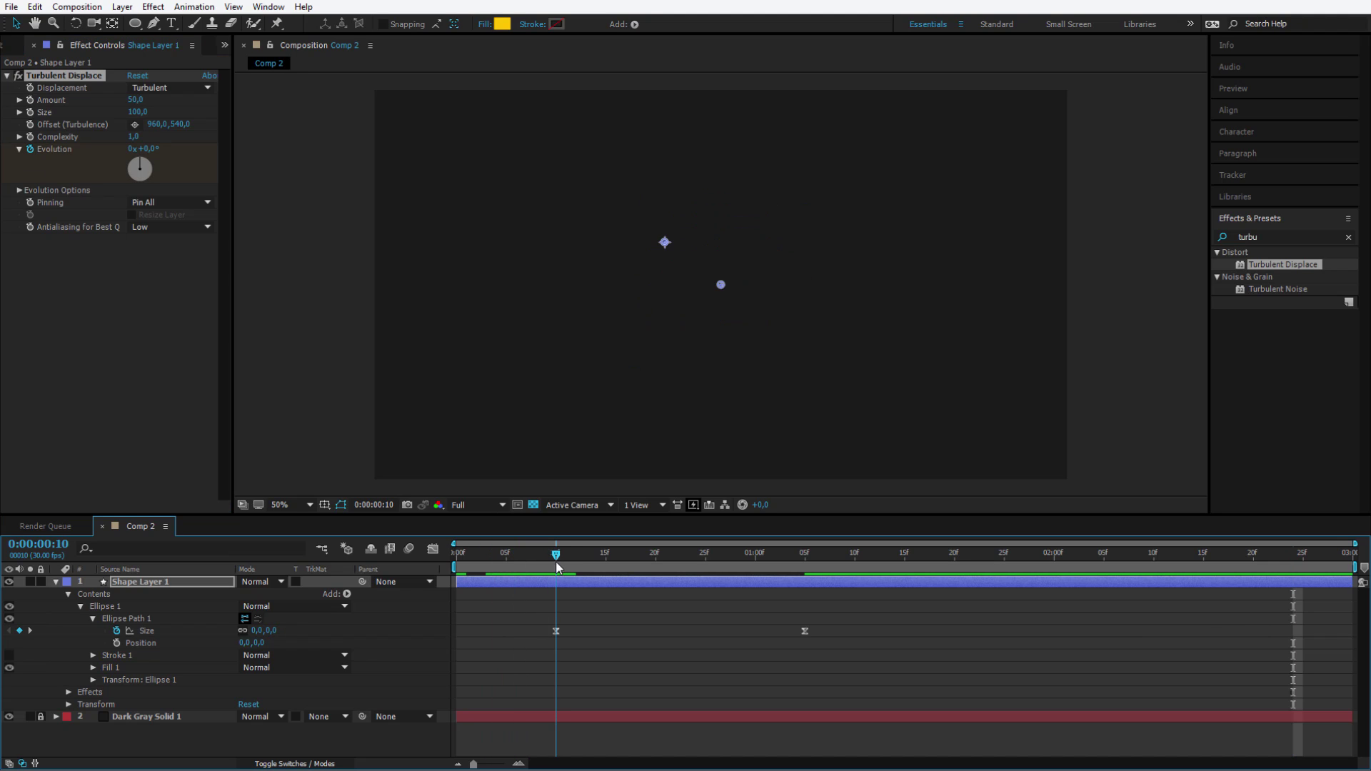
{"action": "left_click", "coordinate": [130, 149]}
{"action": "type", "text": "2"}
{"action": "key", "text": "Return"}
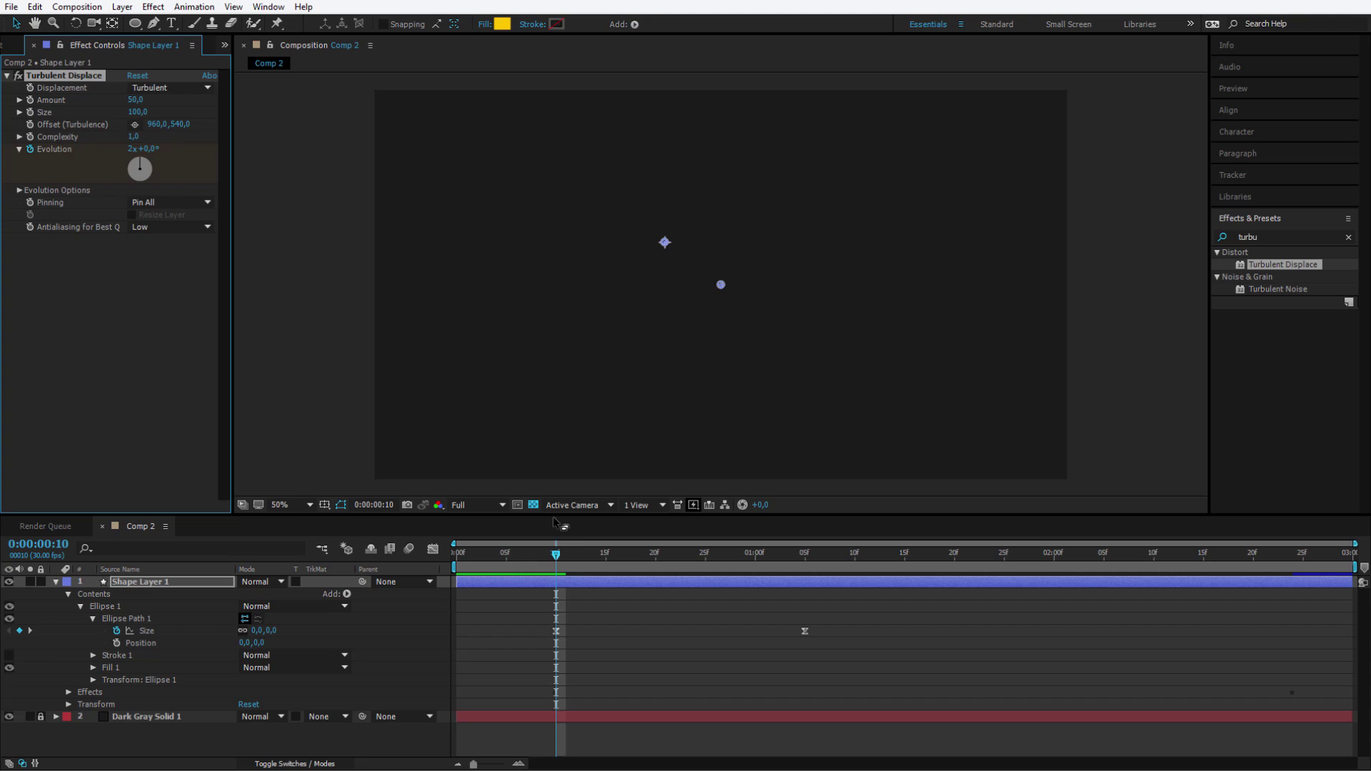
{"action": "left_click", "coordinate": [563, 561]}
{"action": "left_click_drag", "start_coordinate": [574, 564], "coordinate": [951, 570]}
{"action": "key", "text": "space"}
{"action": "key", "text": "space"}
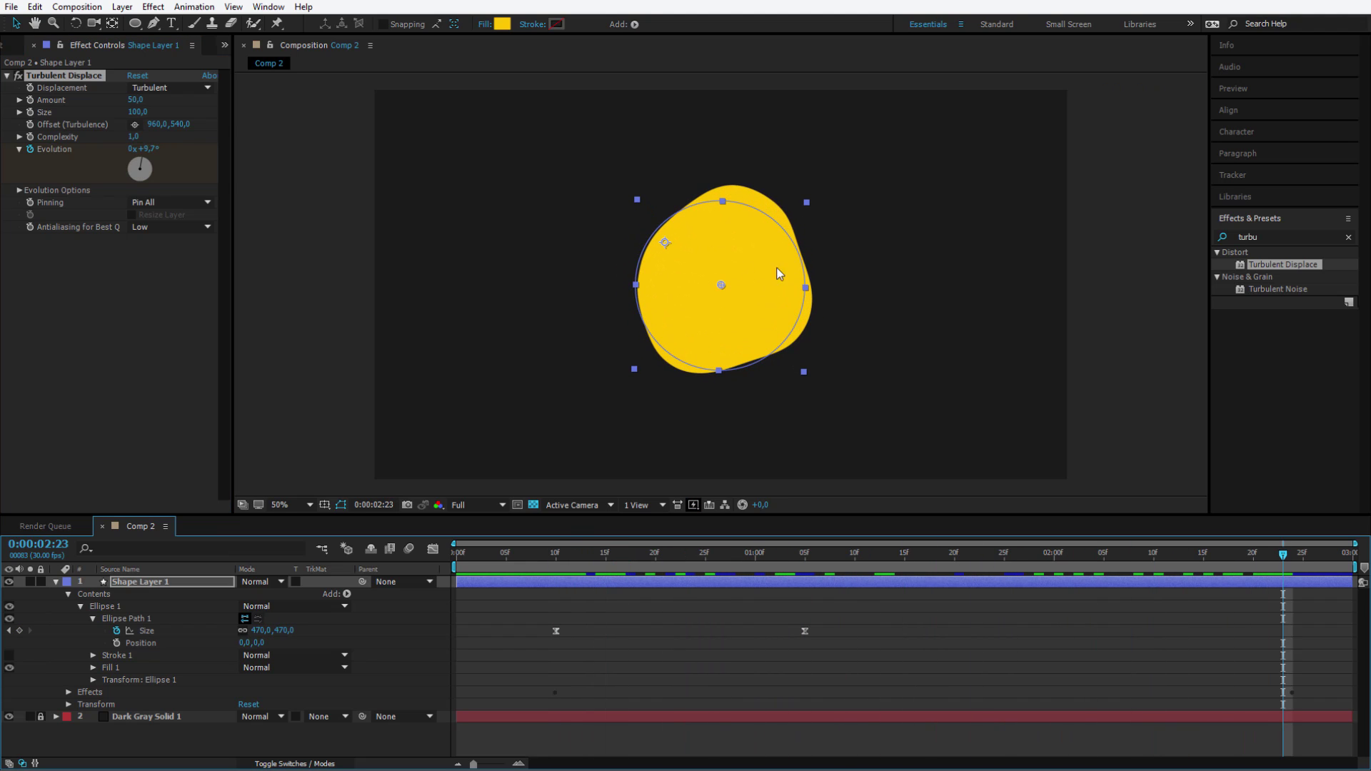
Add a Turbulent Displace Amount keyframe of 0 at frame 10
{"action": "left_click_drag", "start_coordinate": [576, 559], "coordinate": [557, 560]}
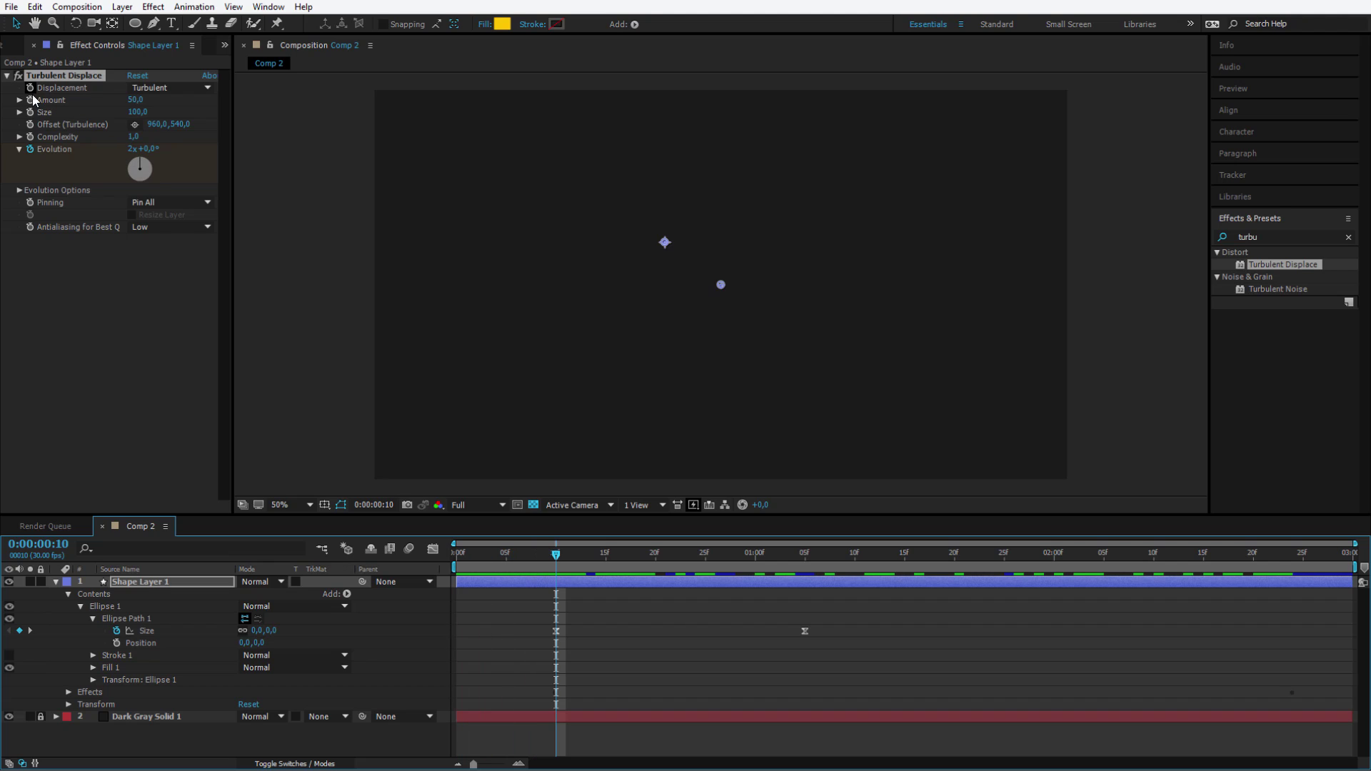
{"action": "left_click", "coordinate": [134, 100]}
{"action": "type", "text": "0"}
{"action": "key", "text": "Return"}
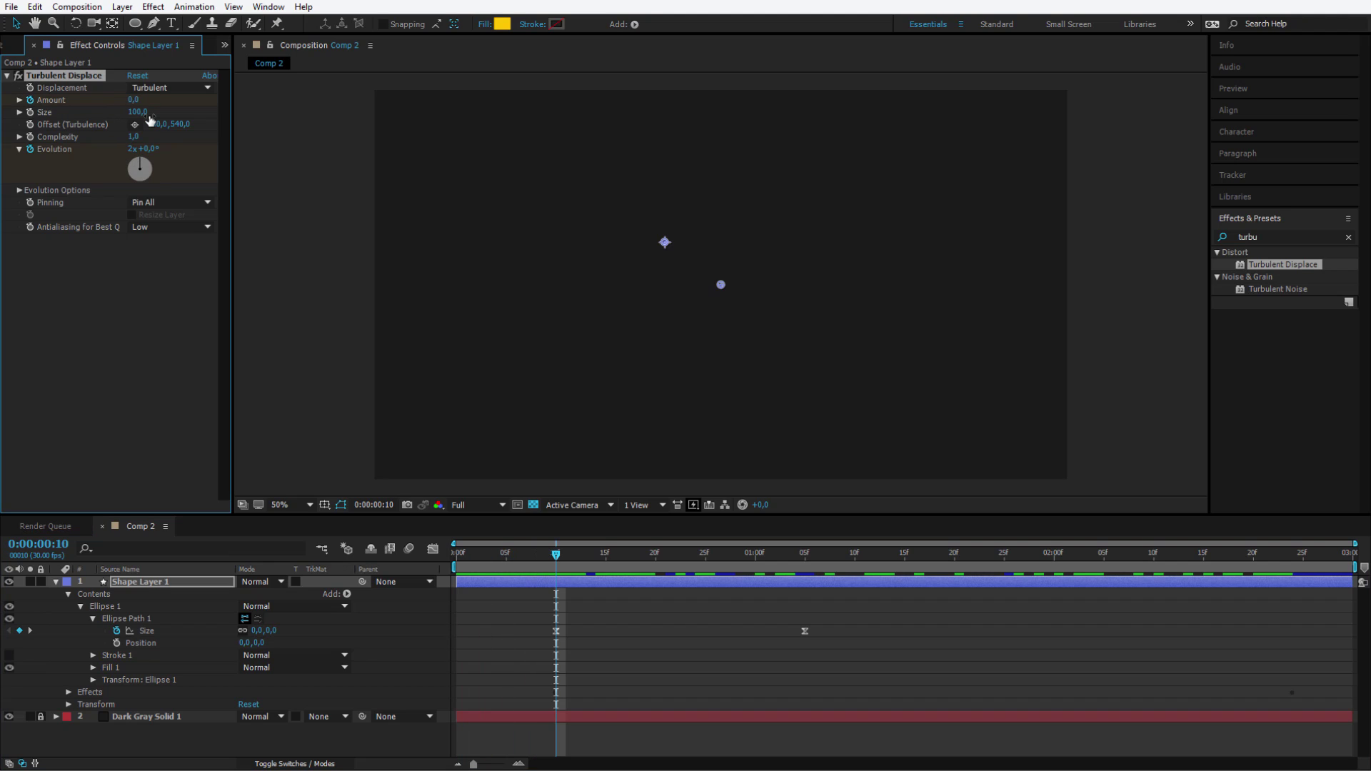
Add an Amount keyframe of 180 at 0:00:01:07 and reveal only the shape layer's keyframed properties
{"action": "left_click", "coordinate": [560, 560]}
{"action": "key", "text": "space"}
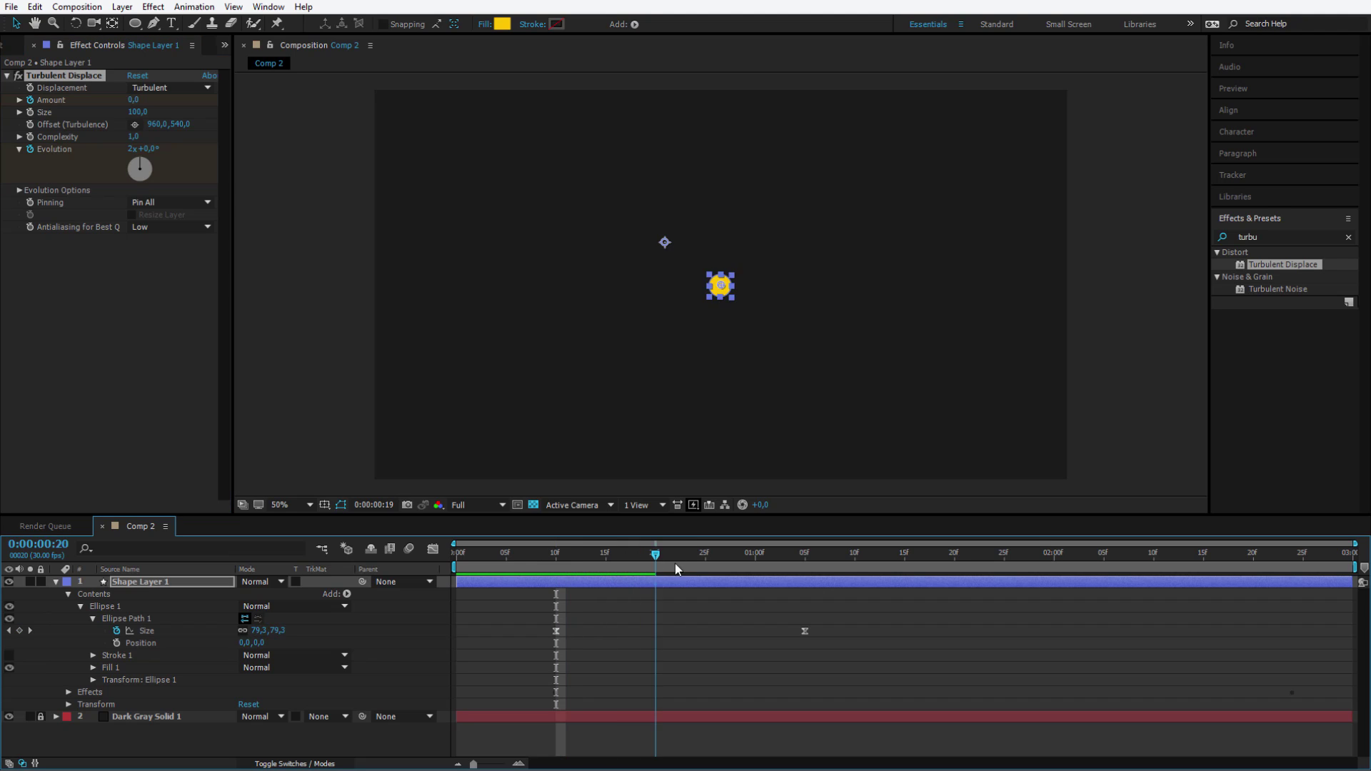
{"action": "left_click", "coordinate": [133, 100]}
{"action": "type", "text": "180"}
{"action": "key", "text": "Return"}
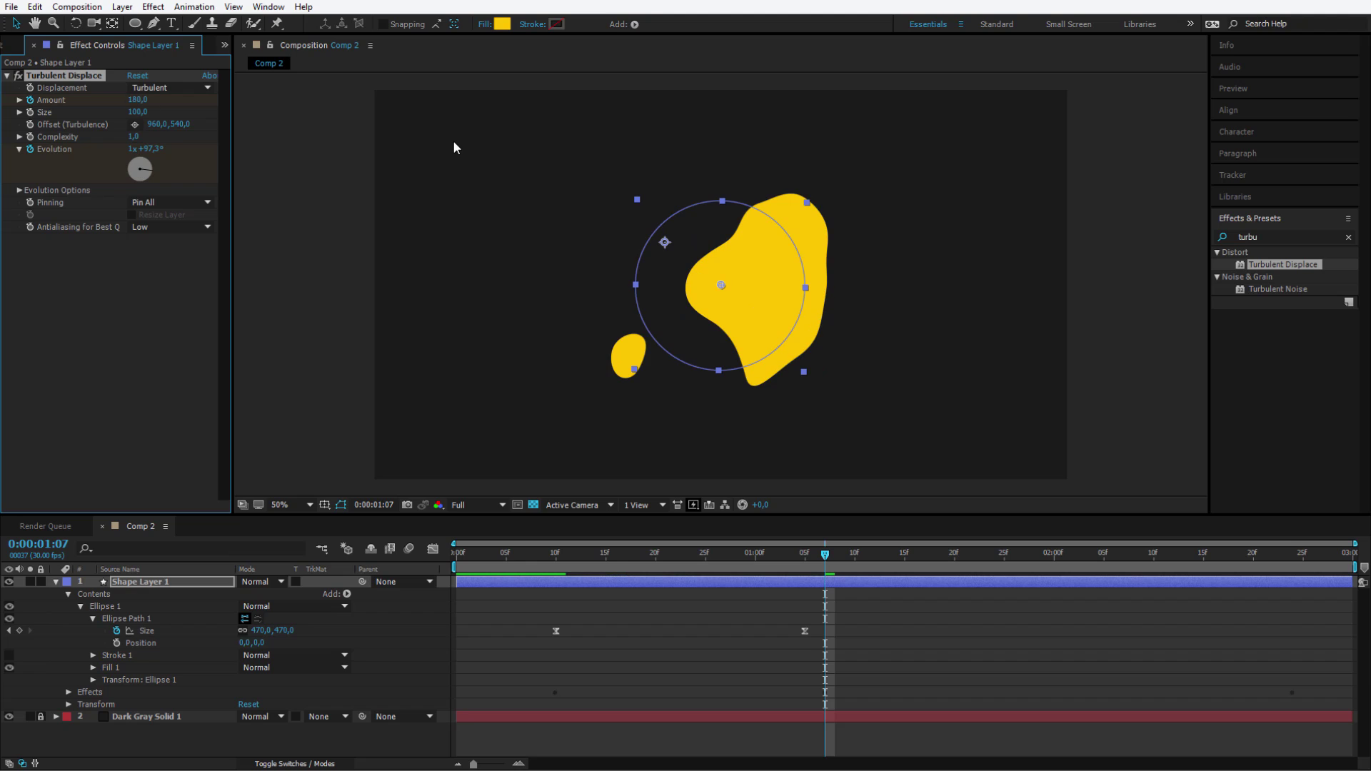
{"action": "left_click", "coordinate": [472, 582]}
{"action": "key", "text": "u"}
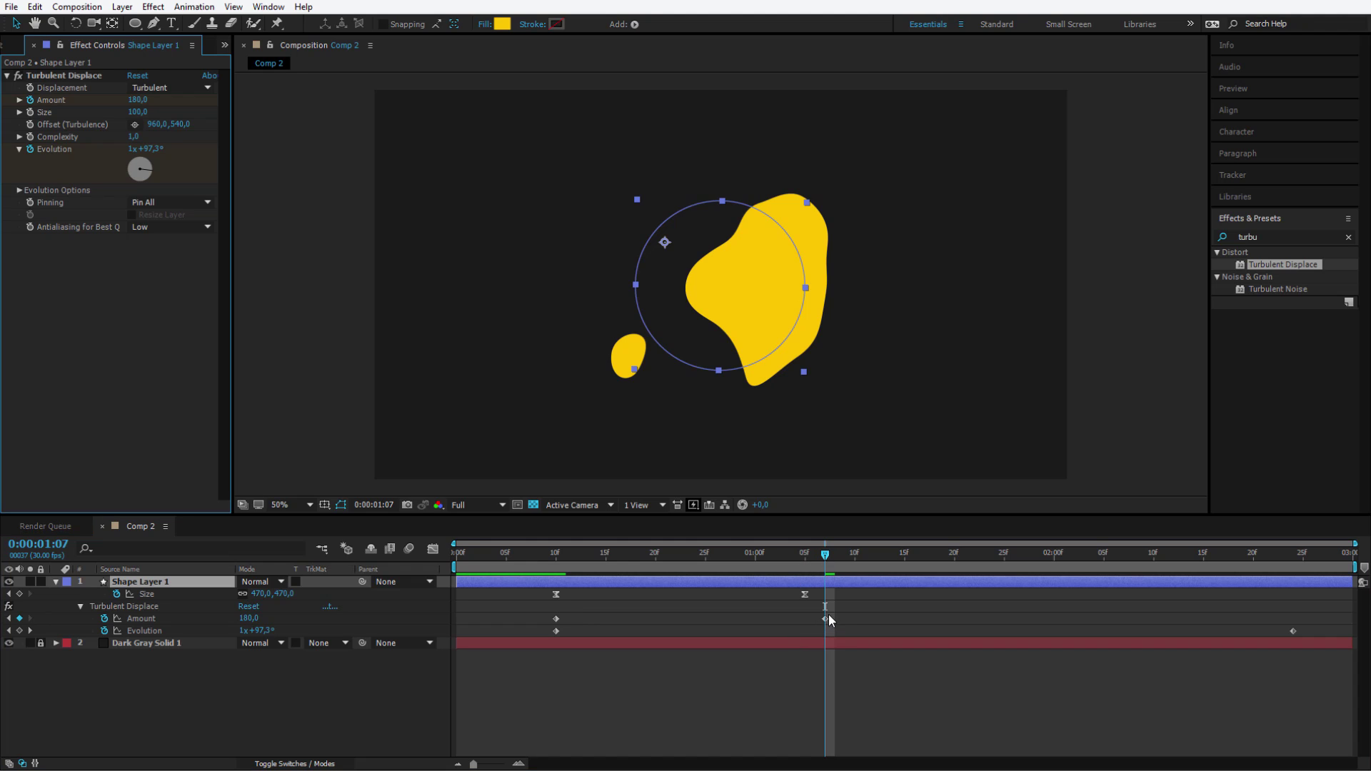
Try an Amount of 89 for the keyframe at 0:00:01:07 and preview the animation
{"action": "mouse_move", "coordinate": [825, 554]}
{"action": "left_mouse_down"}
{"action": "mouse_move", "coordinate": [542, 554]}
{"action": "mouse_move", "coordinate": [820, 578]}
{"action": "left_mouse_up"}
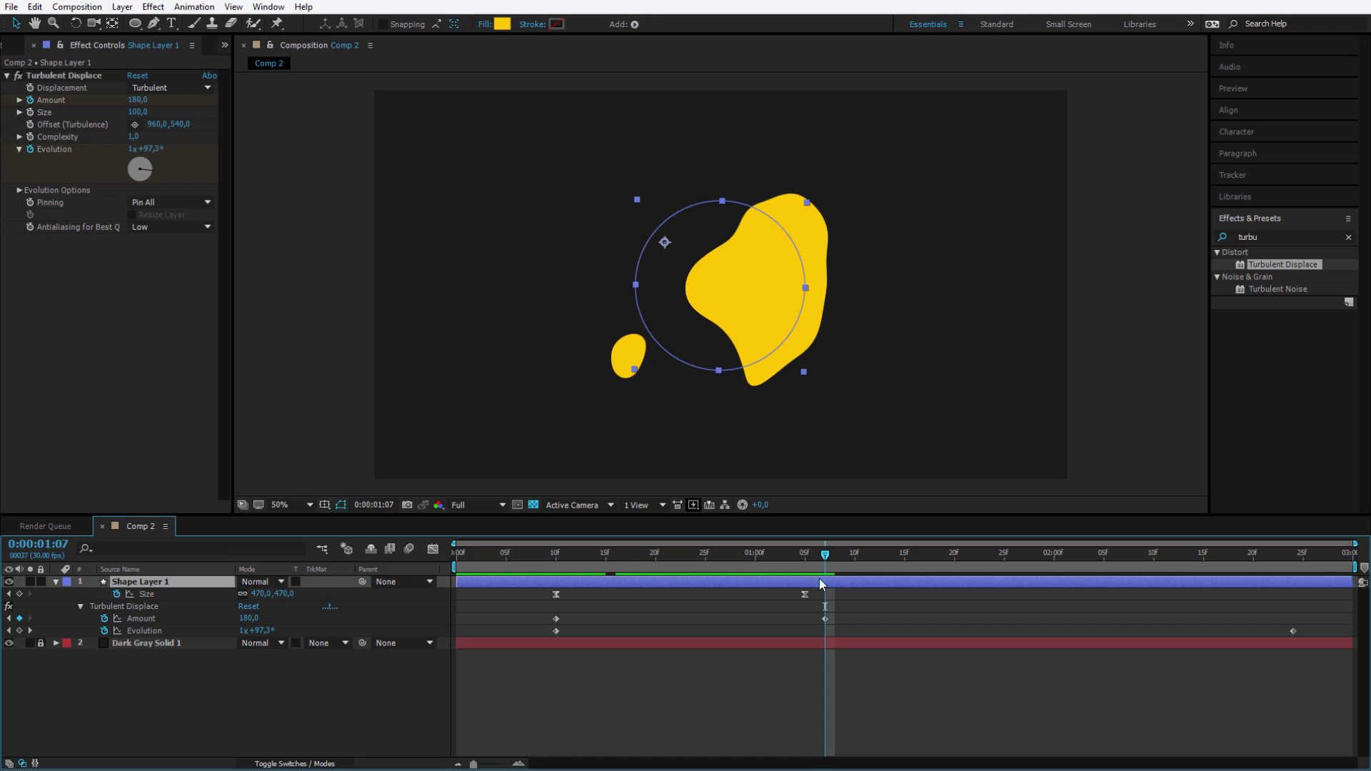
{"action": "left_click_drag", "start_coordinate": [137, 100], "coordinate": [65, 96]}
{"action": "left_click_drag", "start_coordinate": [499, 549], "coordinate": [457, 551]}
{"action": "key", "text": "space"}
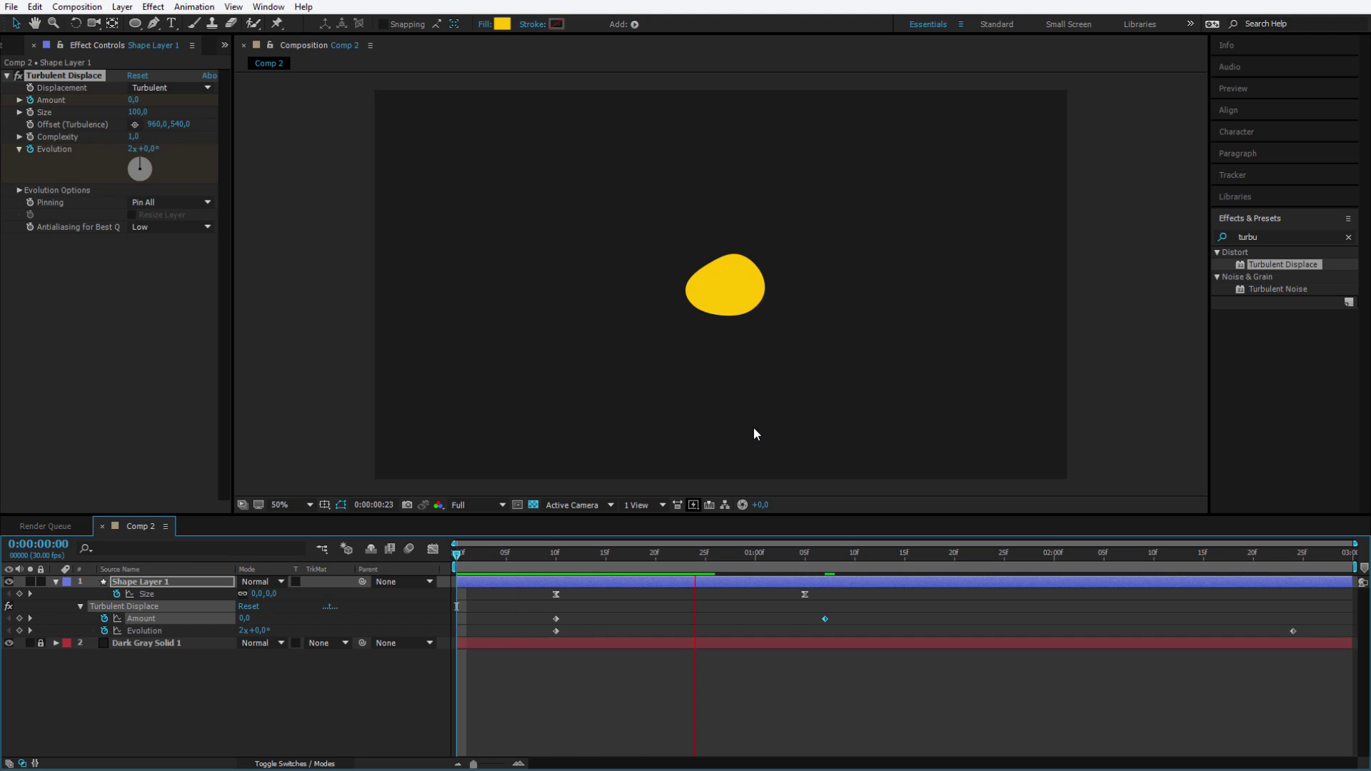
{"action": "left_click", "coordinate": [816, 608]}
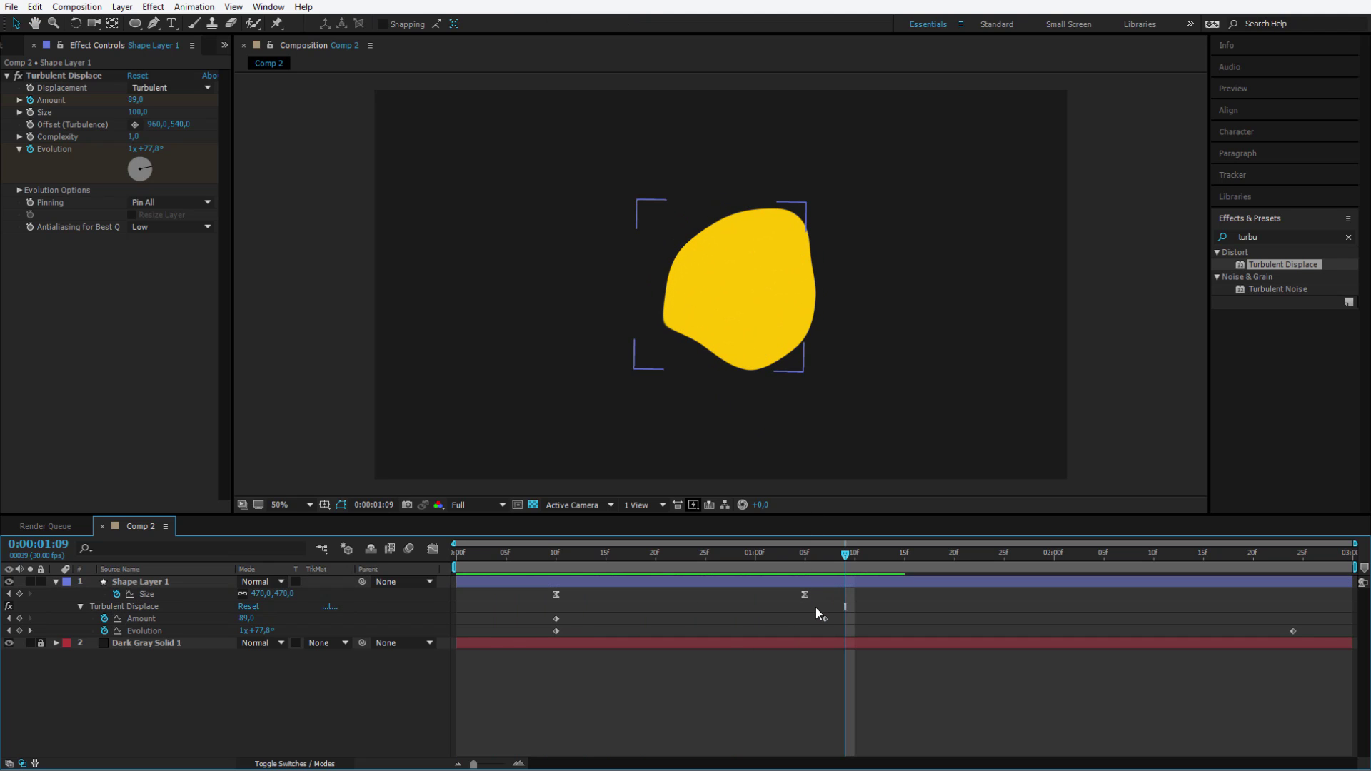
{"action": "left_click", "coordinate": [551, 555]}
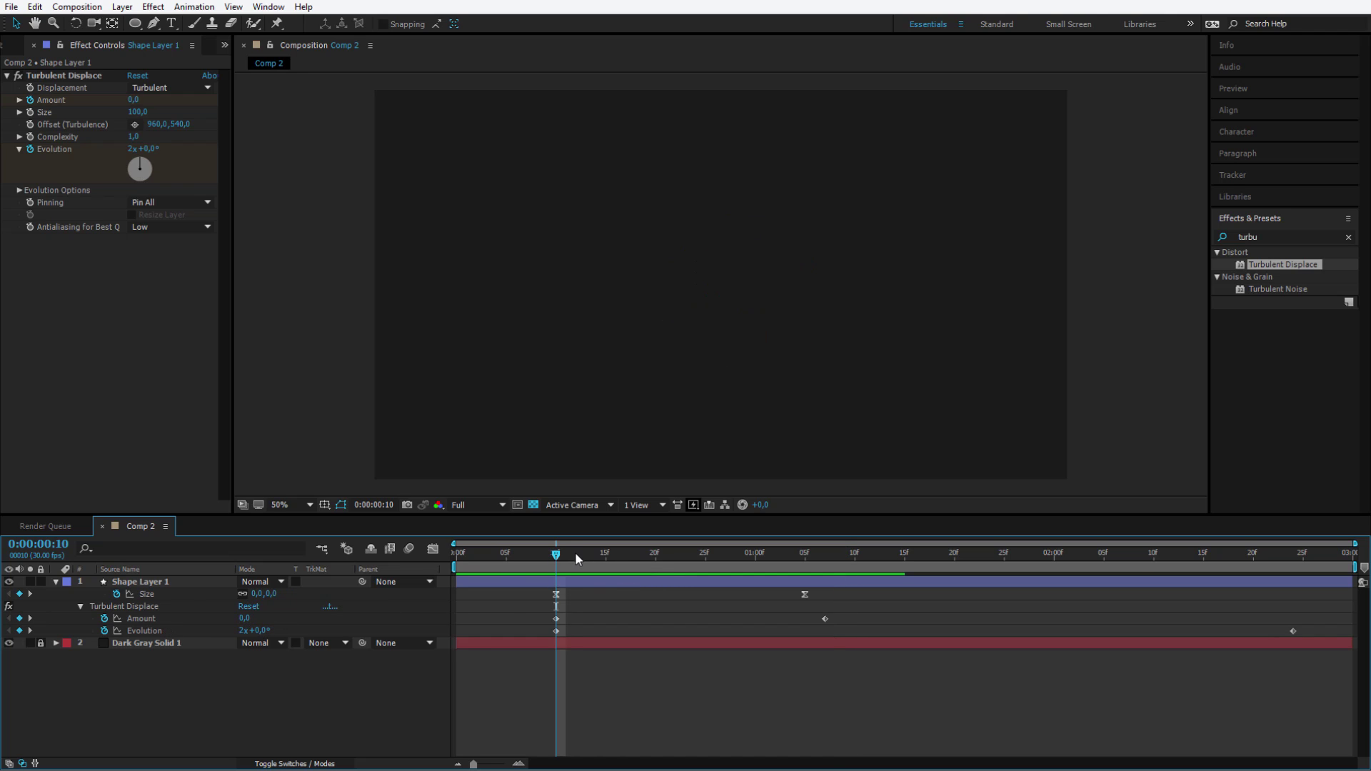
Set the Amount keyframe at 0:00:01:07 to 106 and preview the distortion
{"action": "left_click", "coordinate": [824, 555]}
{"action": "left_click", "coordinate": [143, 619]}
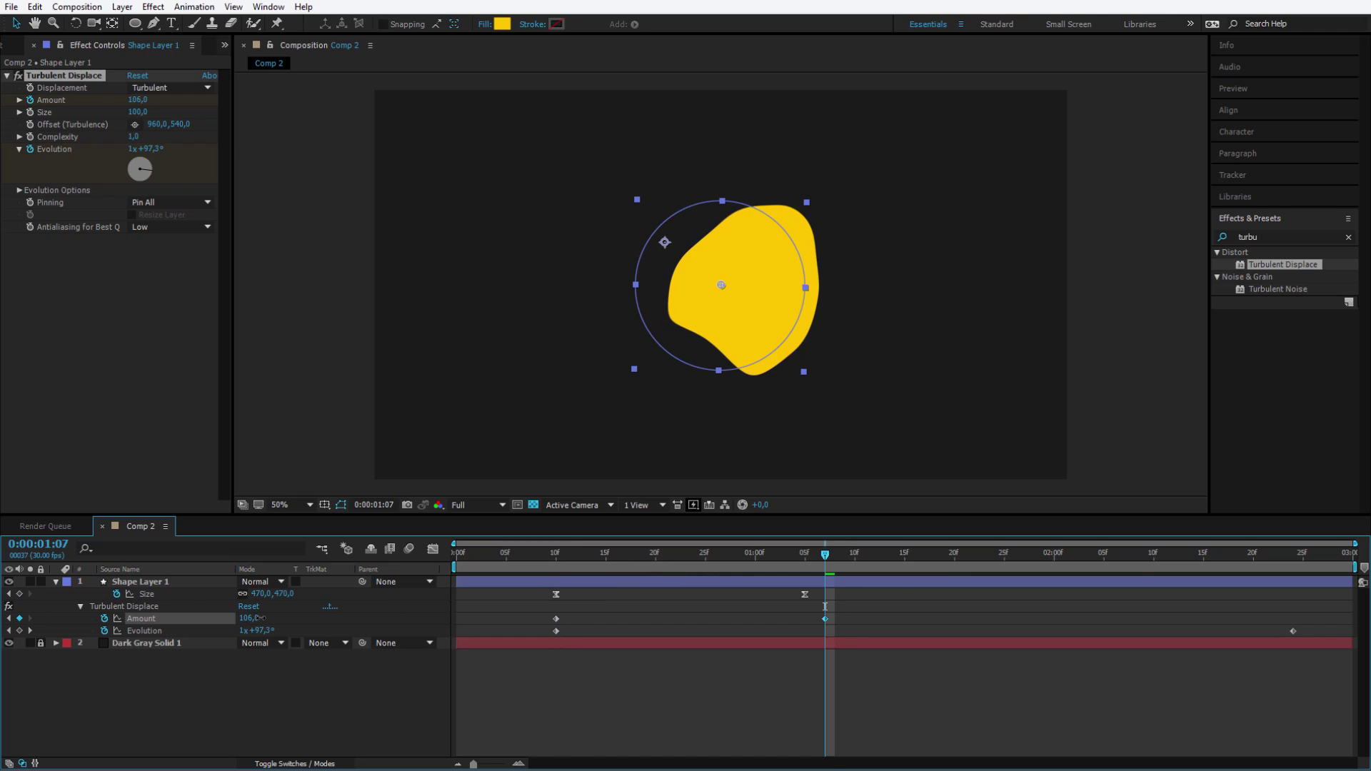
{"action": "left_click", "coordinate": [684, 599]}
{"action": "key", "text": "space"}
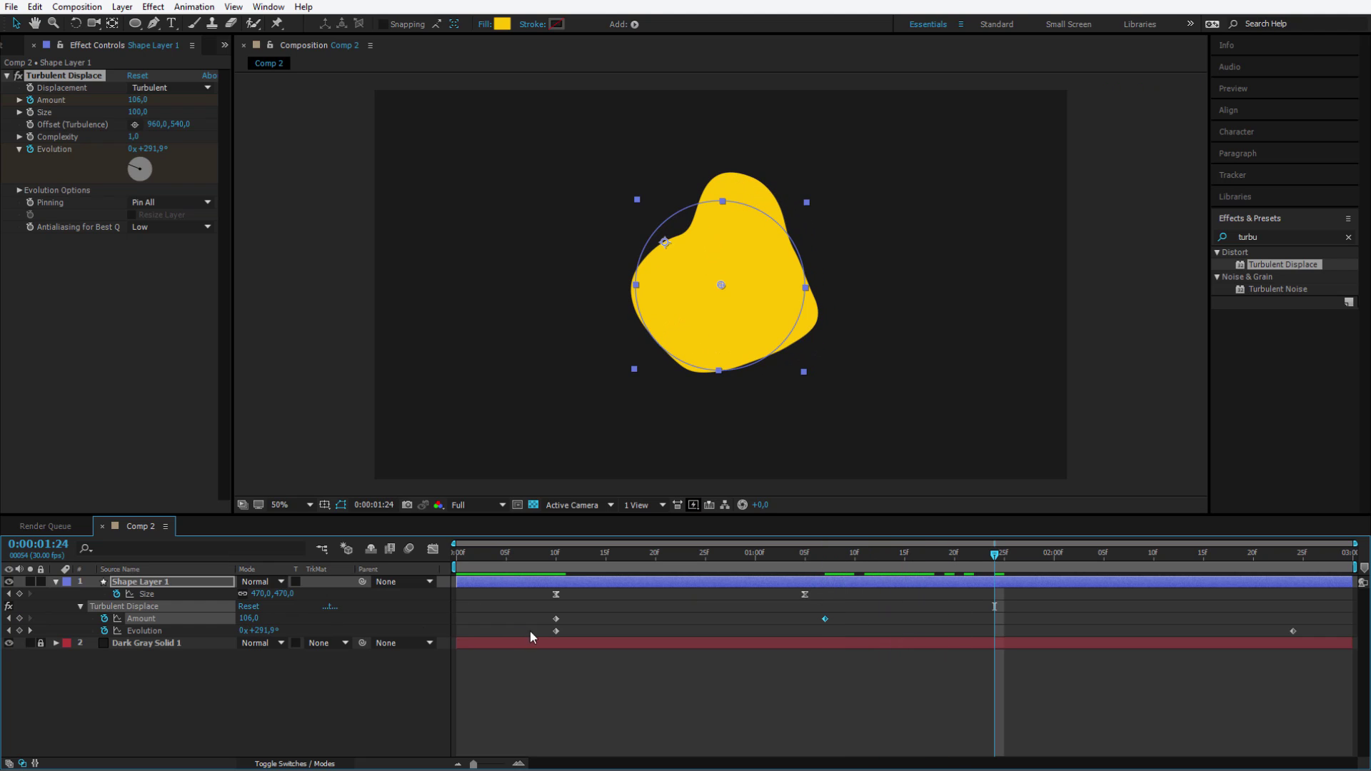
Add Amount keyframes of 56 at 0:00:01:24 and 0 at 0:00:02:29
{"action": "left_click_drag", "start_coordinate": [250, 626], "coordinate": [214, 626]}
{"action": "left_click_drag", "start_coordinate": [999, 564], "coordinate": [1343, 561]}
{"action": "left_click", "coordinate": [249, 619]}
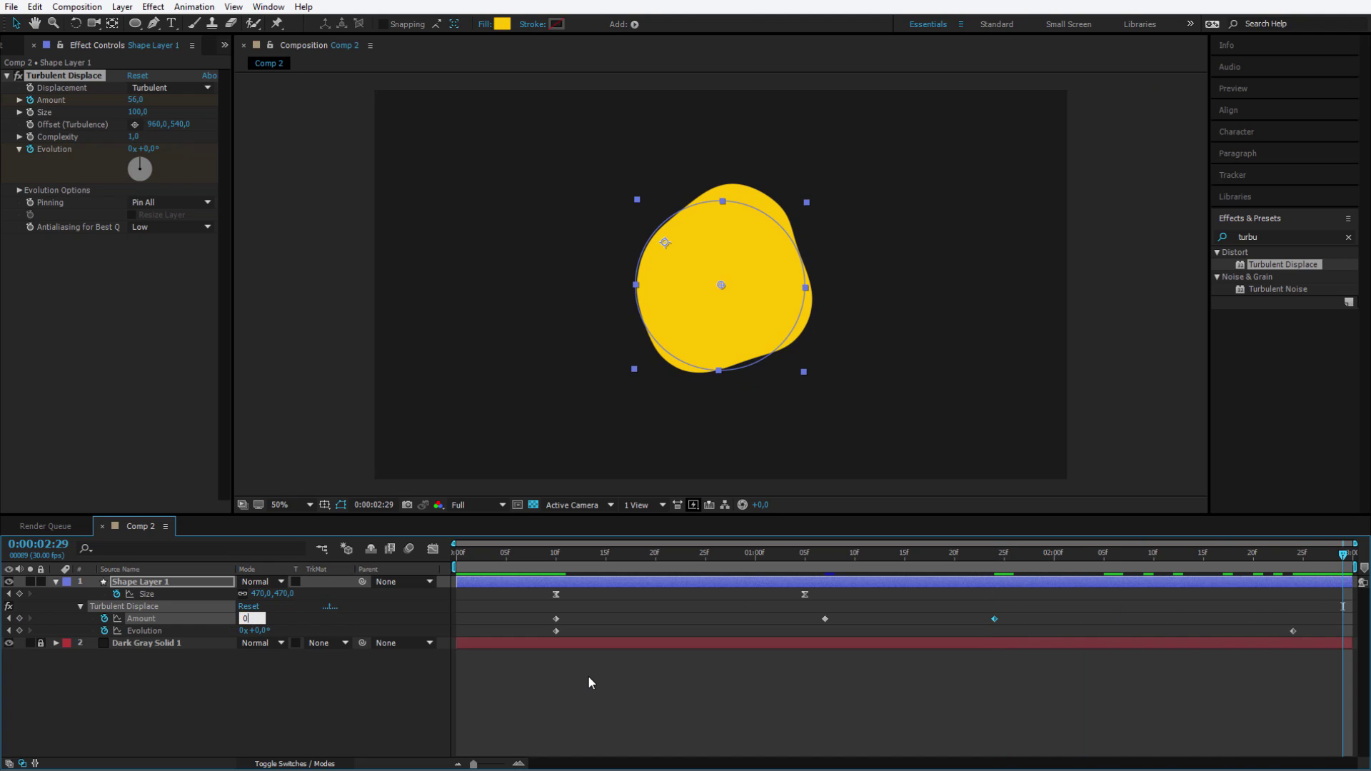
{"action": "key", "text": "Return"}
Play the animation from the start several times to examine how the distortion builds and settles
{"action": "left_click_drag", "start_coordinate": [1214, 546], "coordinate": [736, 568]}
{"action": "key", "text": "Home"}
{"action": "key", "text": "space"}
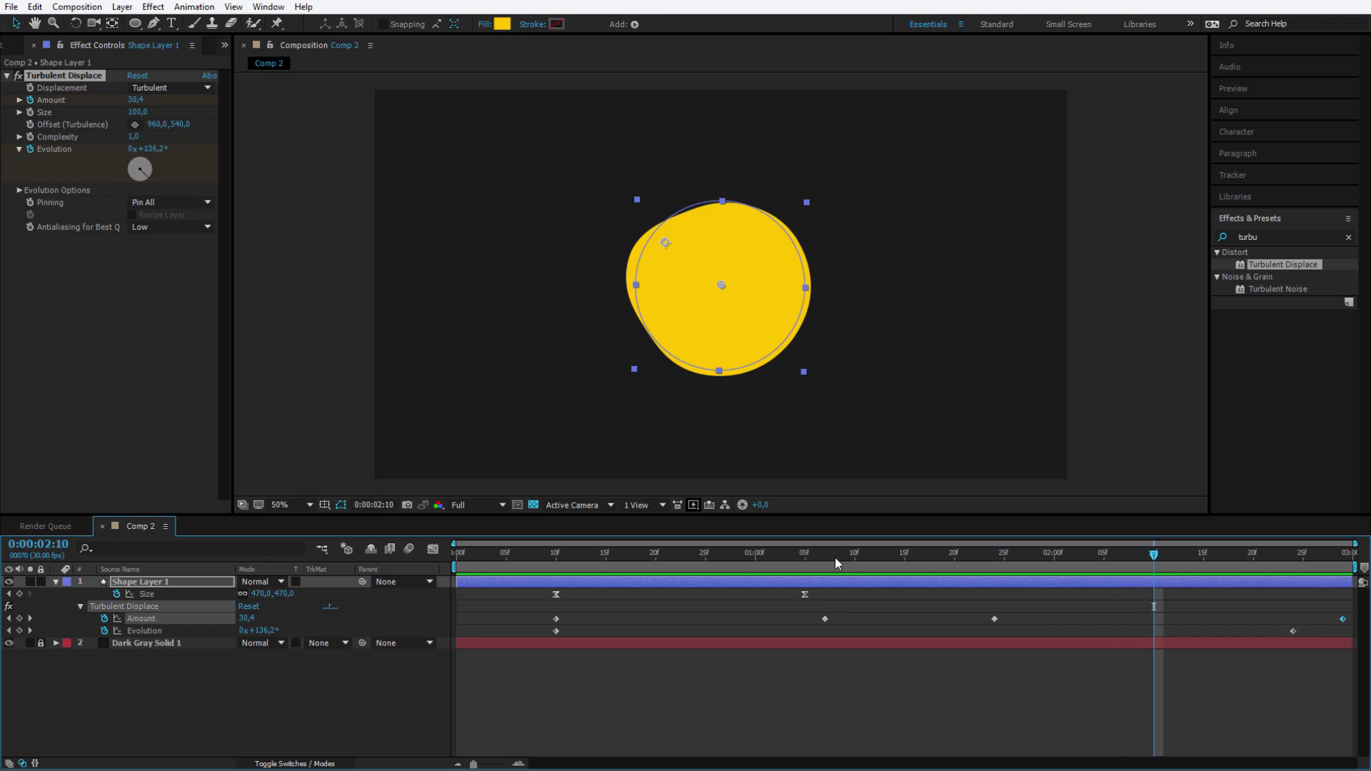
{"action": "key", "text": "space"}
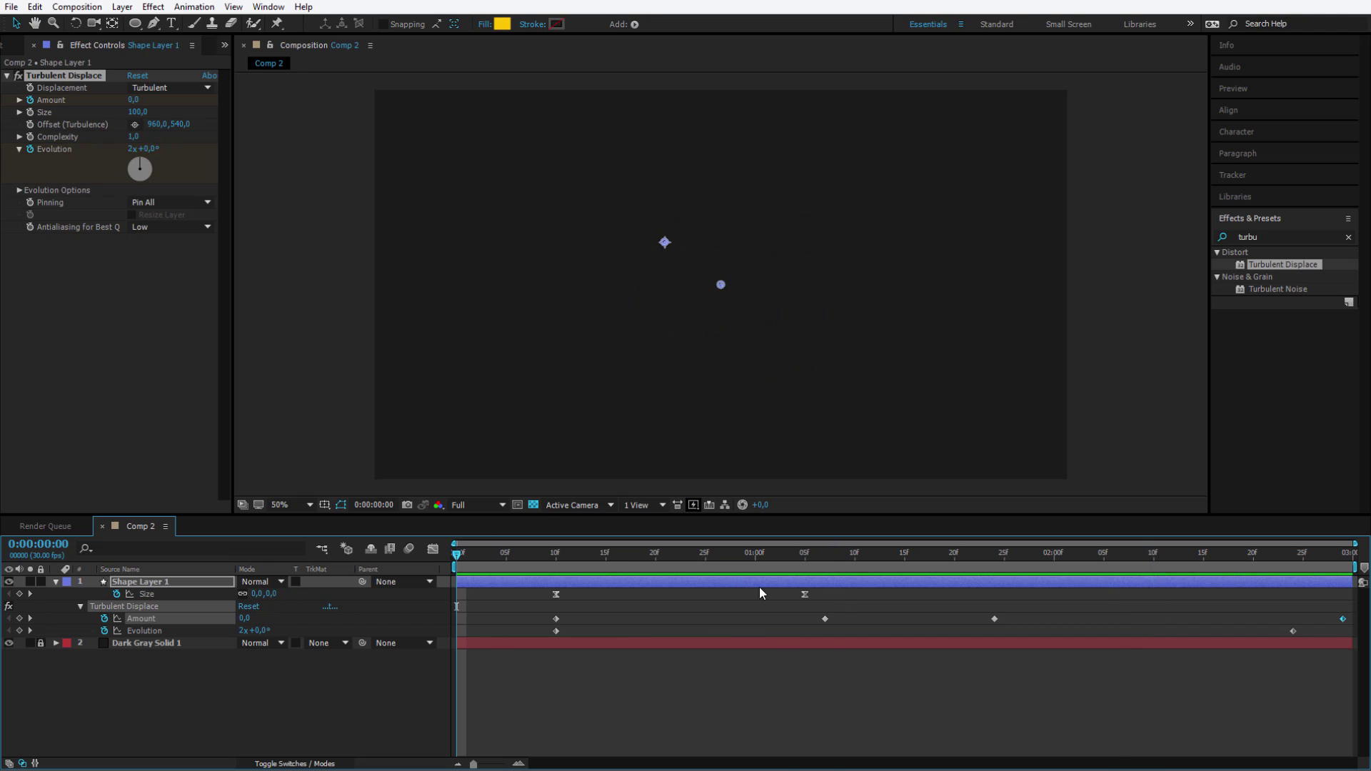
{"action": "key", "text": "space"}
{"action": "key", "text": "space"}
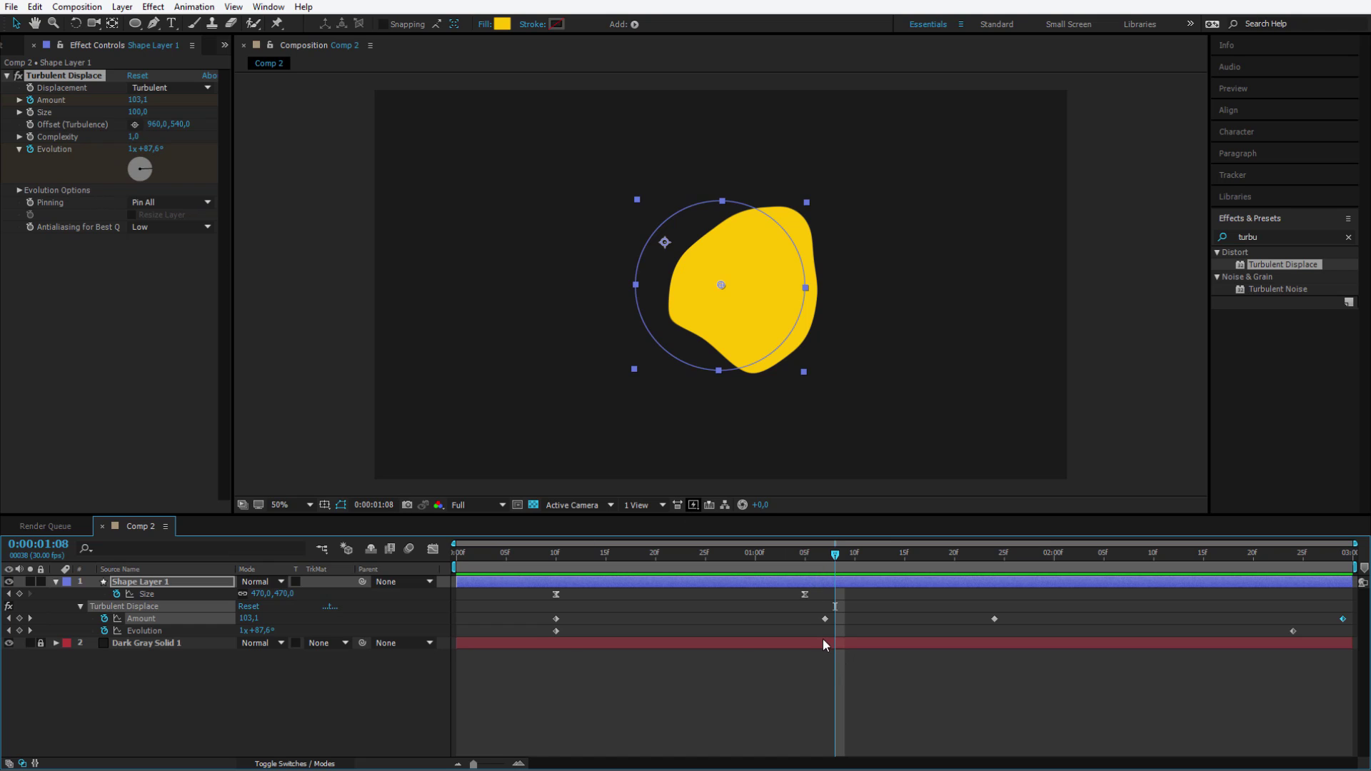
{"action": "key", "text": "space"}
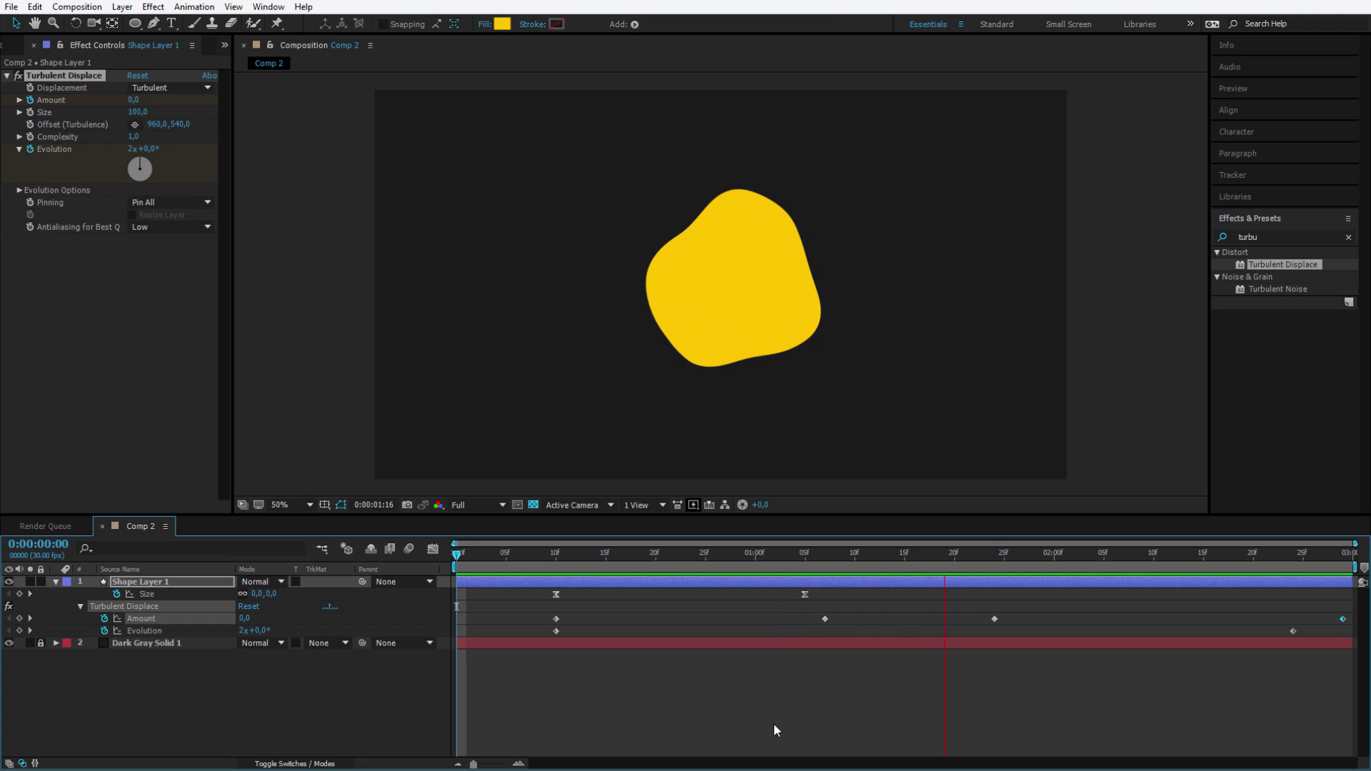
{"action": "key", "text": "space"}
Apply Easy Ease to all four Amount keyframes and show their speed graph
{"action": "left_click_drag", "start_coordinate": [1349, 622], "coordinate": [553, 617]}
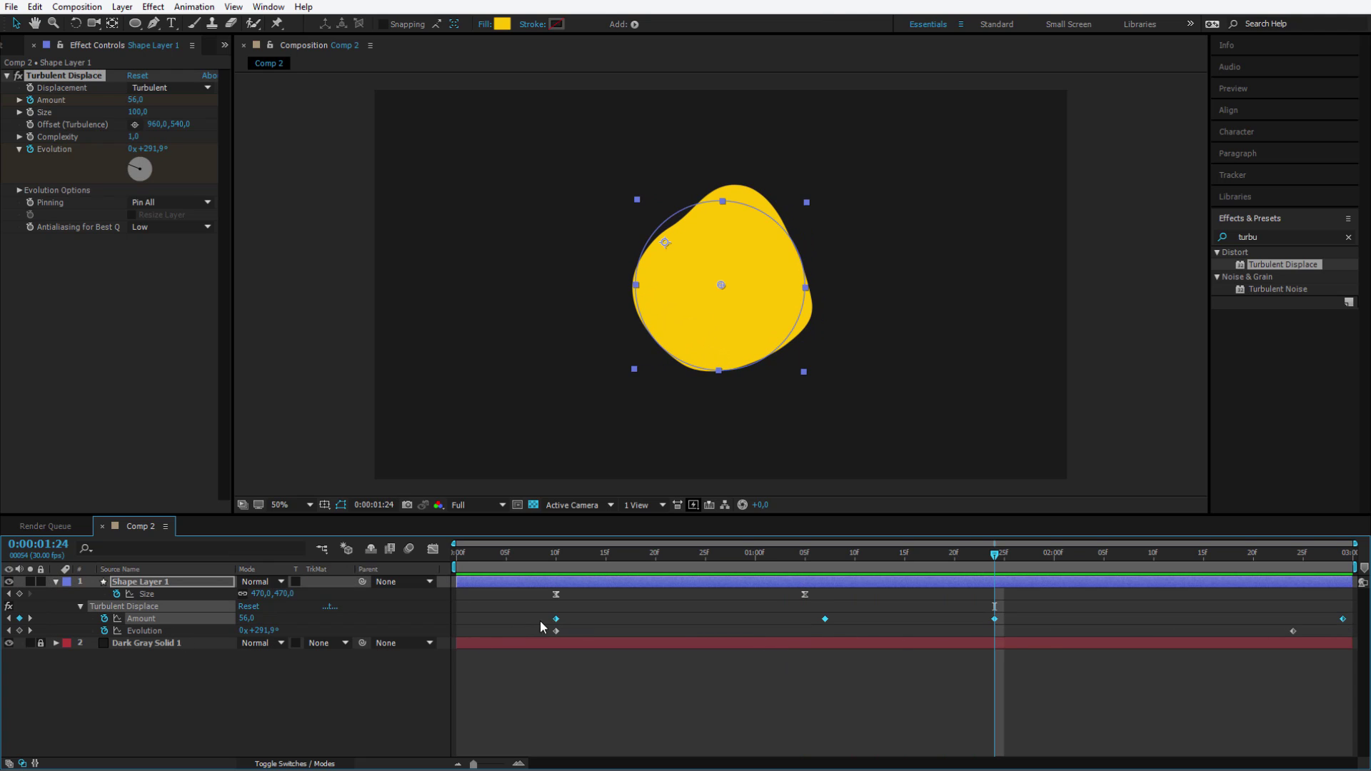
{"action": "right_click", "coordinate": [557, 625]}
{"action": "mouse_move", "coordinate": [641, 751]}
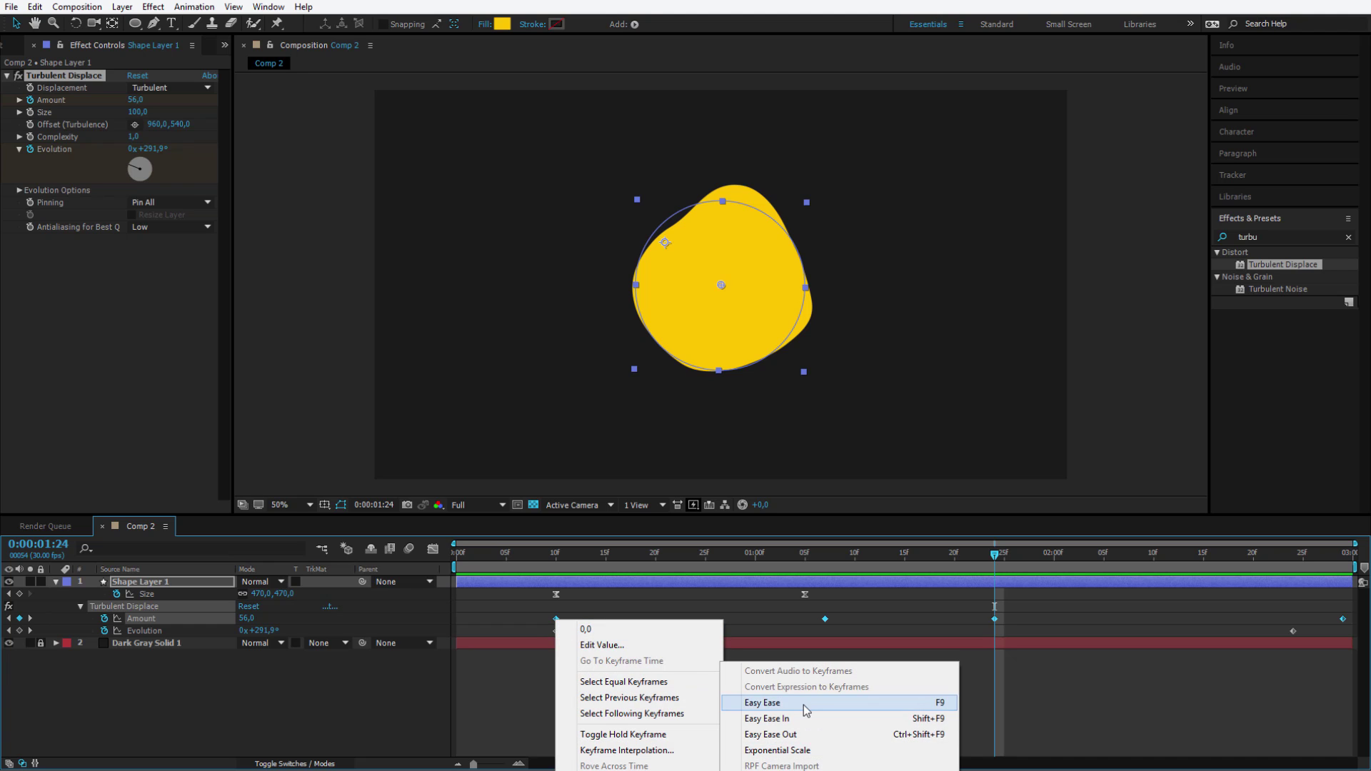
{"action": "left_click", "coordinate": [803, 702]}
{"action": "left_click", "coordinate": [433, 549]}
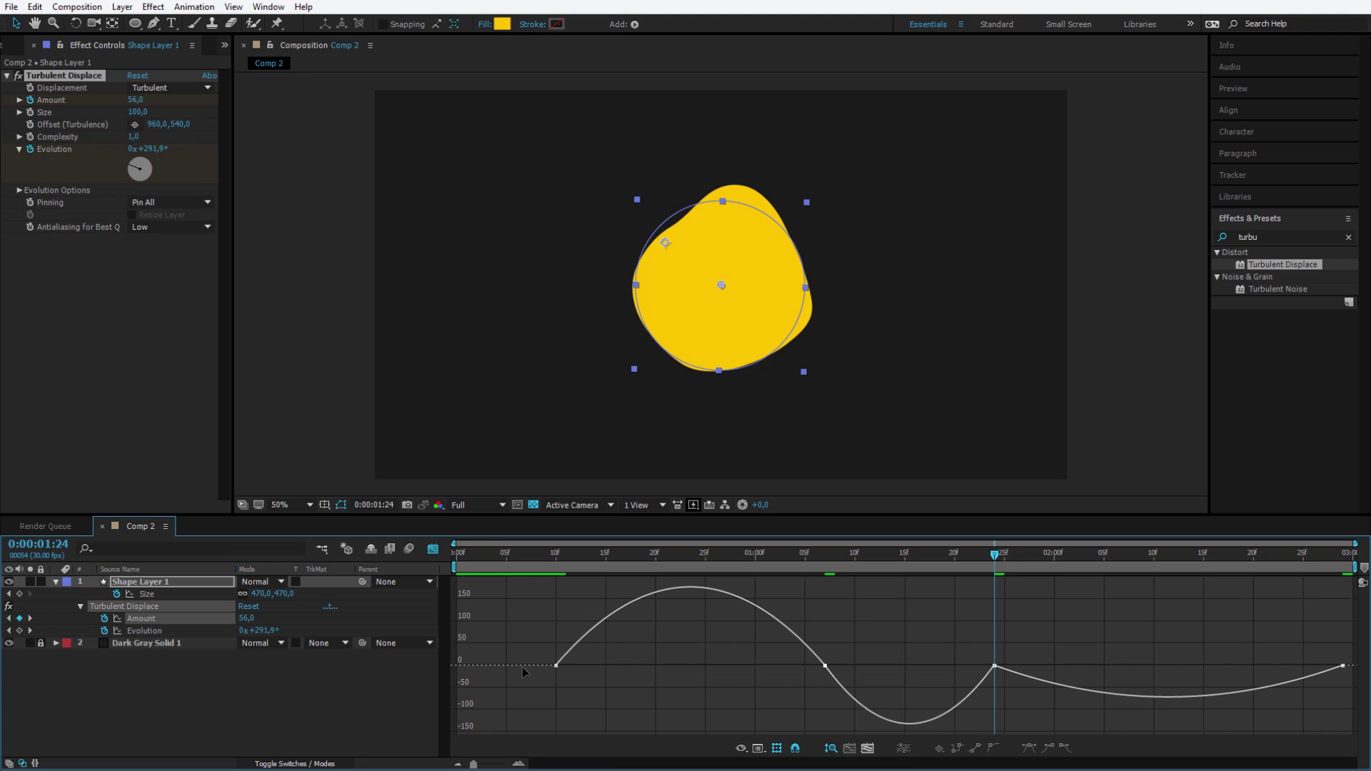
Lengthen the first Amount keyframe's outgoing speed handle and pull the outgoing speed at the 0:00:01:07 keyframe below zero
{"action": "mouse_move", "coordinate": [558, 669]}
{"action": "left_click_drag", "start_coordinate": [600, 665], "coordinate": [643, 665]}
{"action": "left_click_drag", "start_coordinate": [779, 676], "coordinate": [861, 713]}
{"action": "left_click", "coordinate": [825, 677]}
{"action": "left_click", "coordinate": [961, 685]}
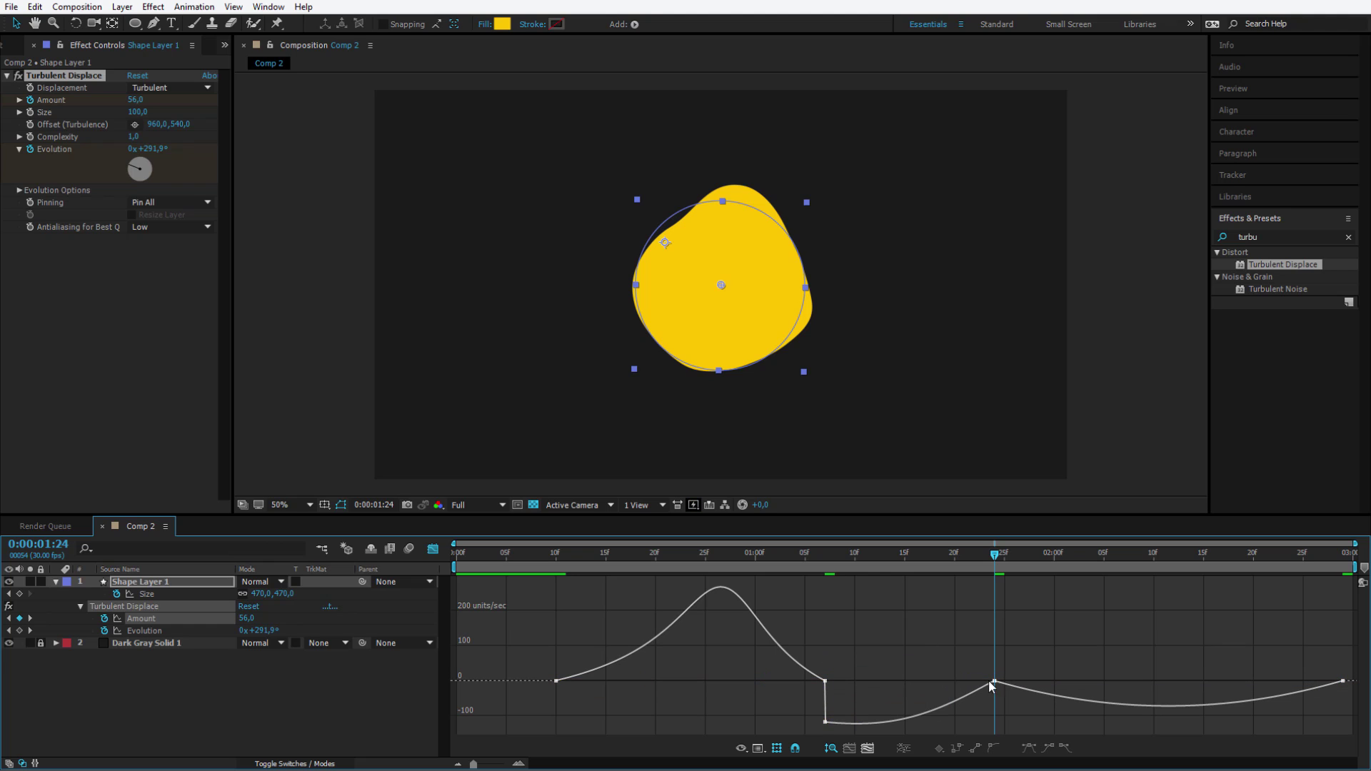
Lengthen the incoming and shorten the outgoing handle at 0:00:01:24, and extend the last Amount keyframe's incoming handle to about 74% influence
{"action": "key", "text": "ctrl+a"}
{"action": "left_click_drag", "start_coordinate": [965, 682], "coordinate": [923, 681]}
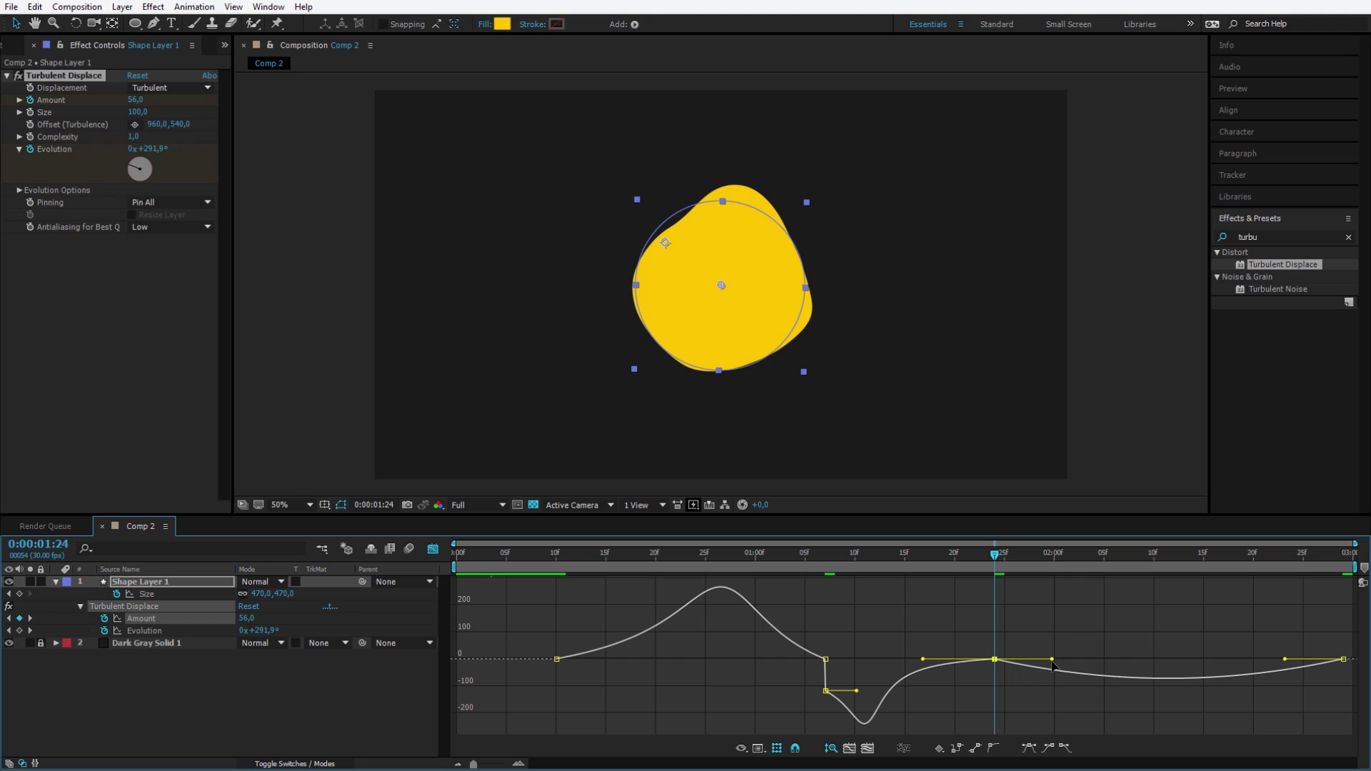
{"action": "mouse_move", "coordinate": [1052, 661]}
{"action": "left_mouse_down"}
{"action": "mouse_move", "coordinate": [1111, 660]}
{"action": "mouse_move", "coordinate": [1025, 623]}
{"action": "mouse_move", "coordinate": [1110, 664]}
{"action": "mouse_move", "coordinate": [1028, 669]}
{"action": "left_mouse_up"}
{"action": "left_click_drag", "start_coordinate": [1285, 663], "coordinate": [1214, 651]}
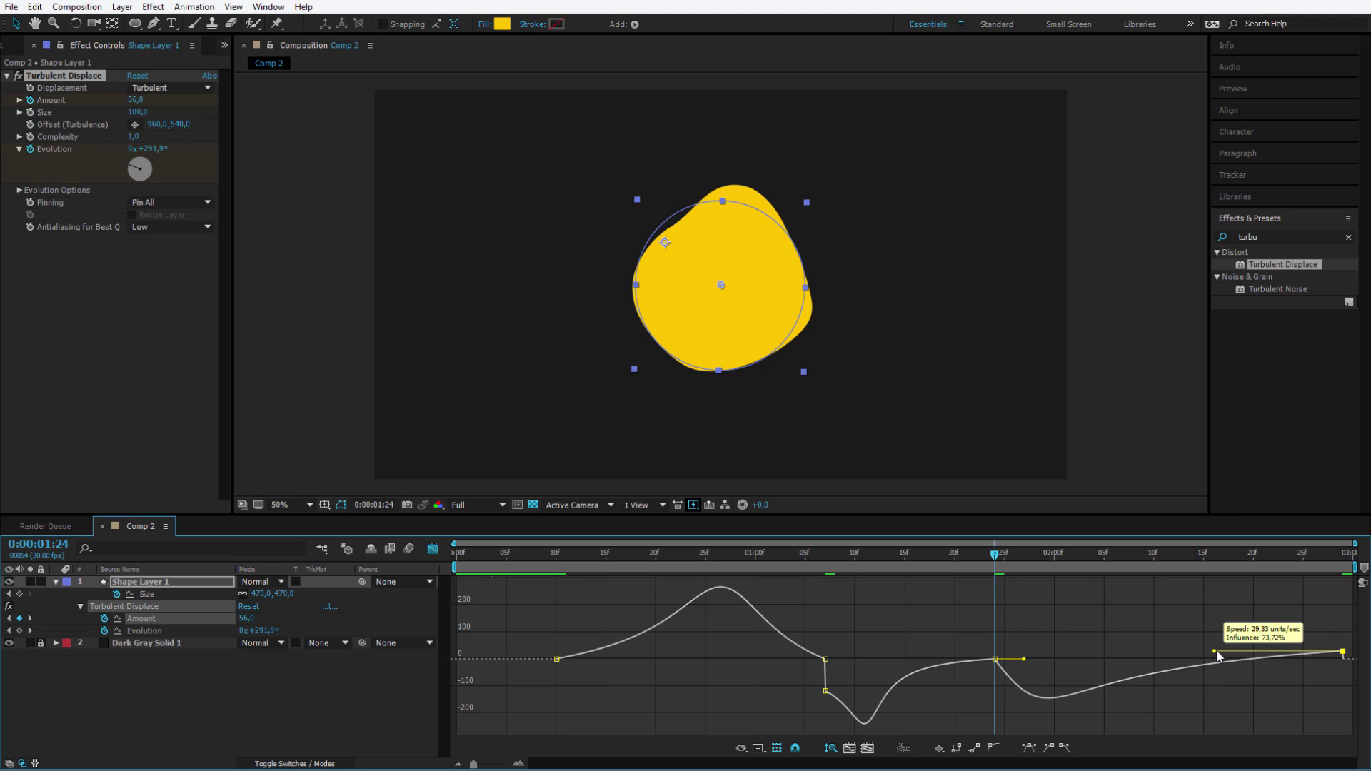
Play the animation from the start to check the eased Amount changes
{"action": "key", "text": "Home"}
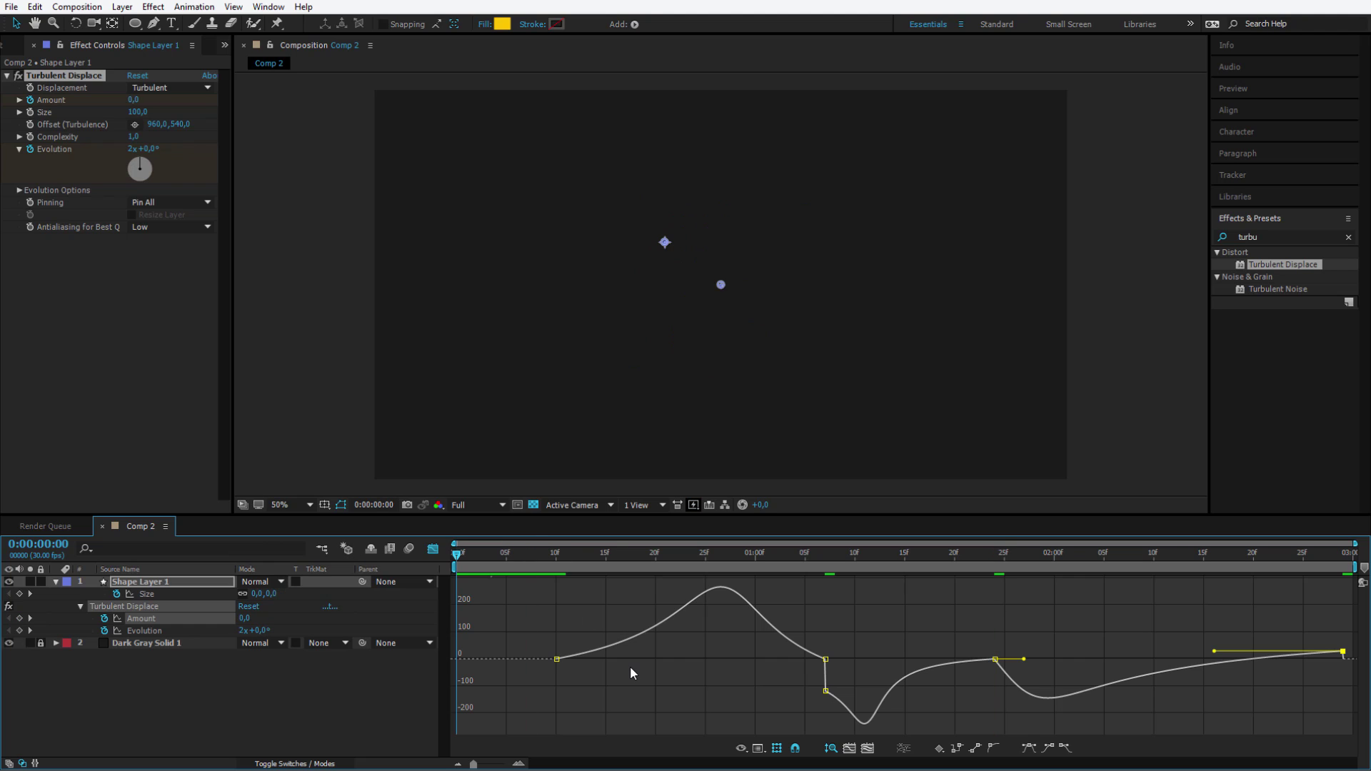
{"action": "key", "text": "space"}
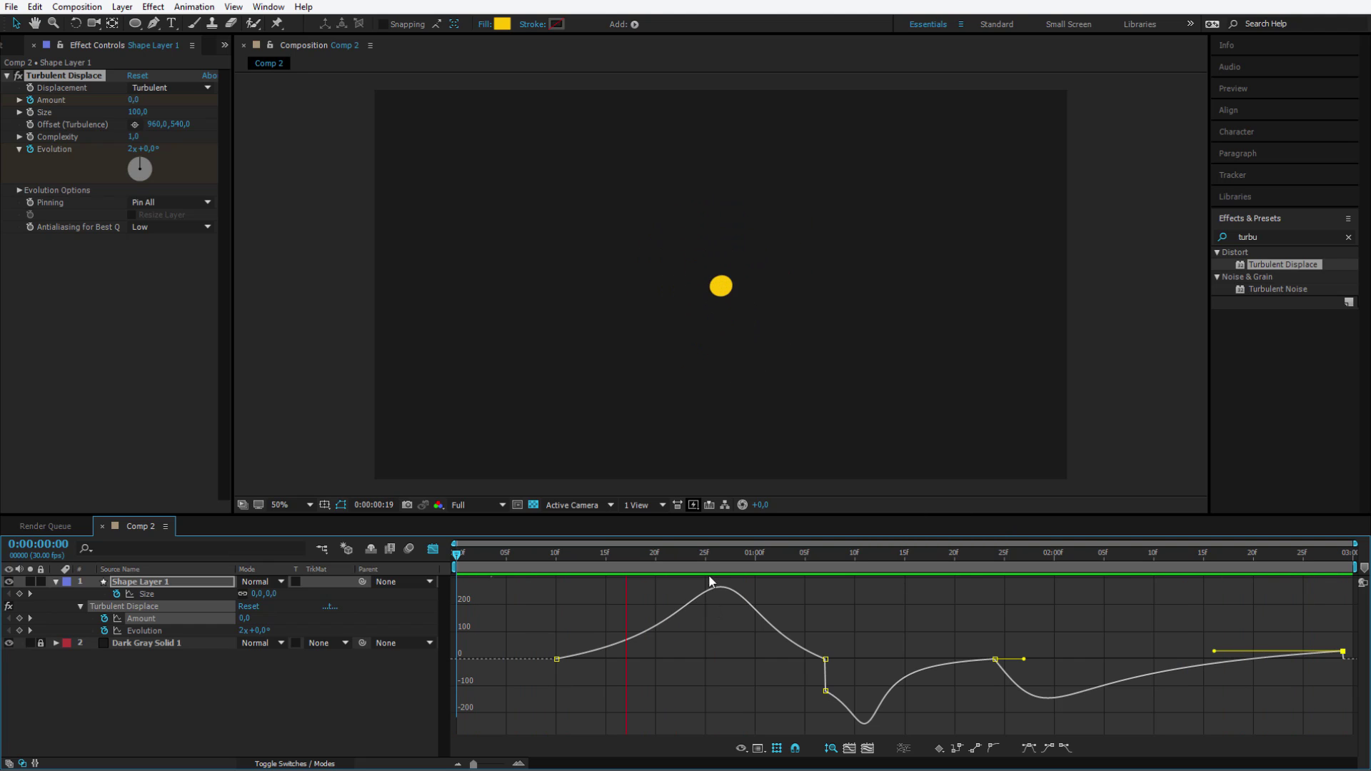
{"action": "key", "text": "space"}
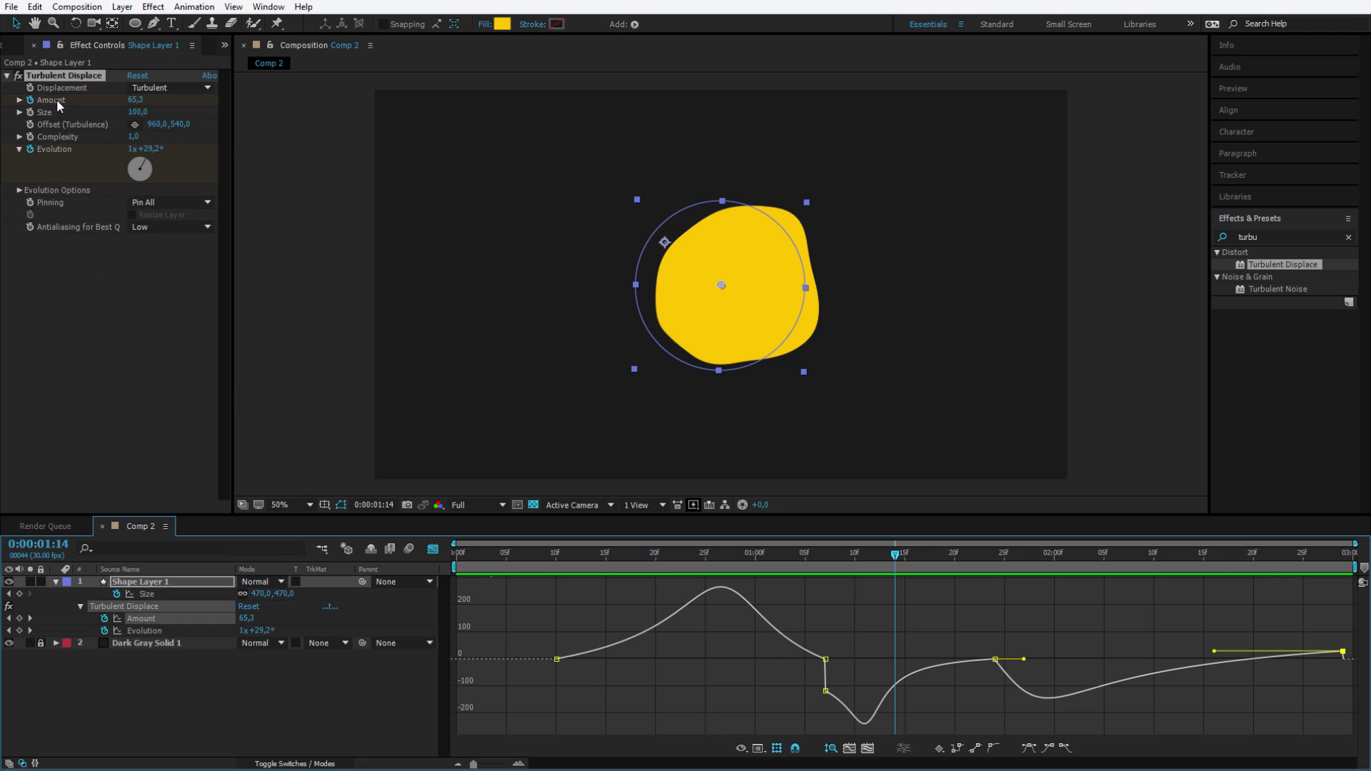
Add an Outer Glow layer style to Shape Layer 1 and reveal its properties
{"action": "left_click", "coordinate": [229, 716]}
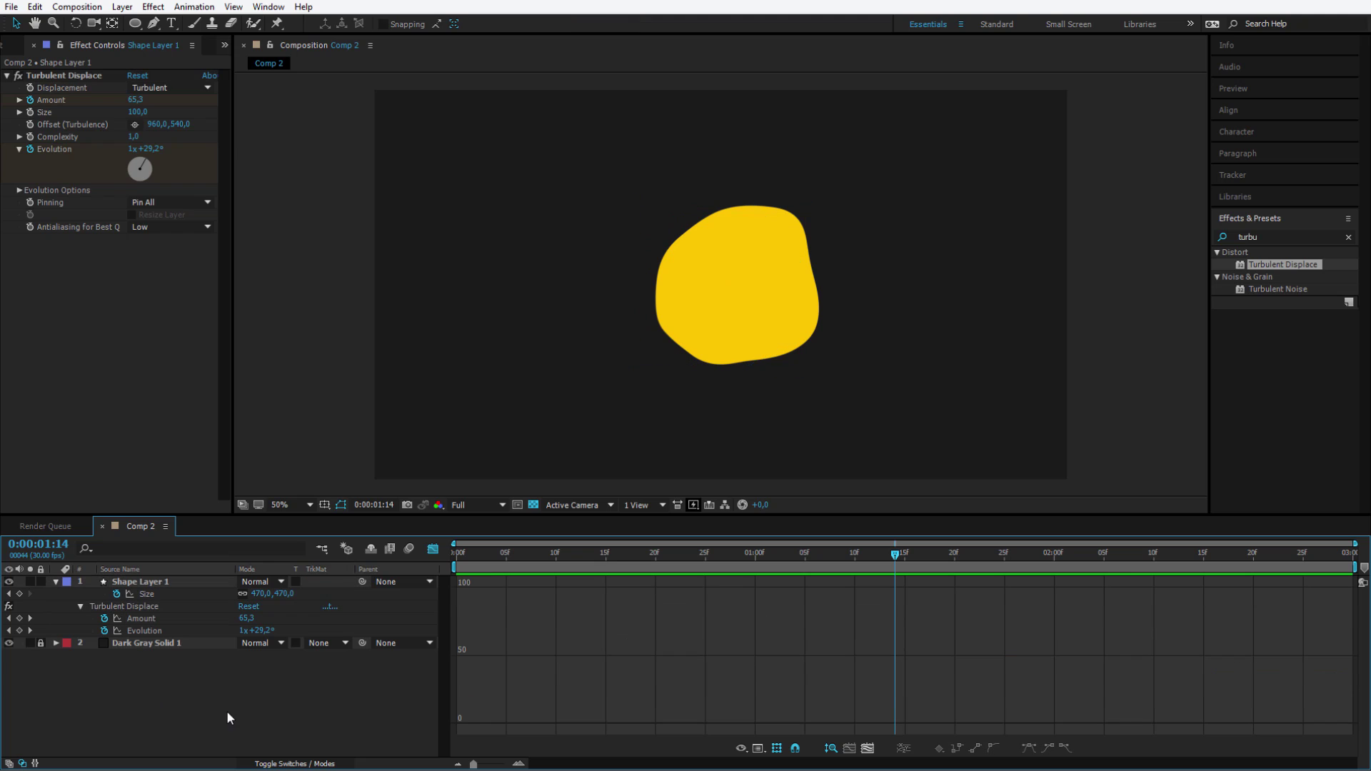
{"action": "right_click", "coordinate": [141, 582]}
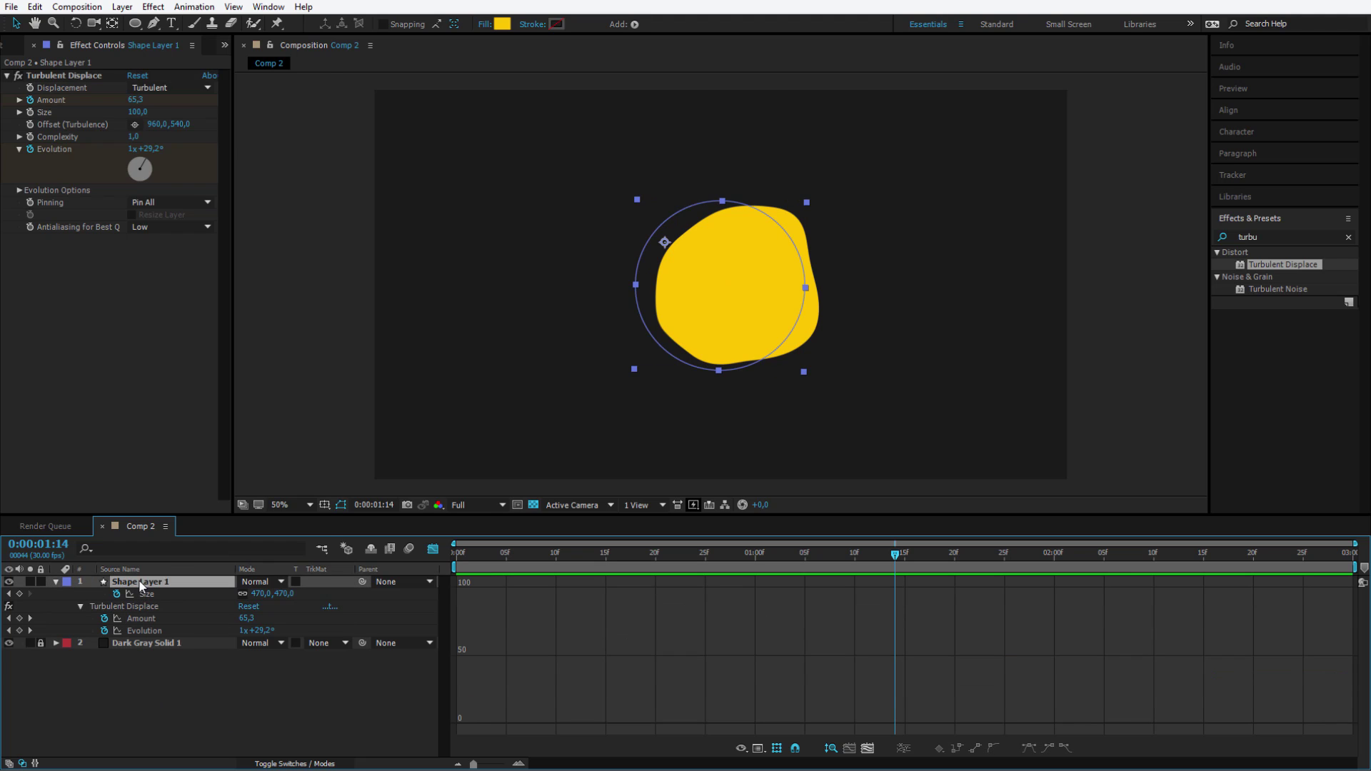
{"action": "mouse_move", "coordinate": [236, 198]}
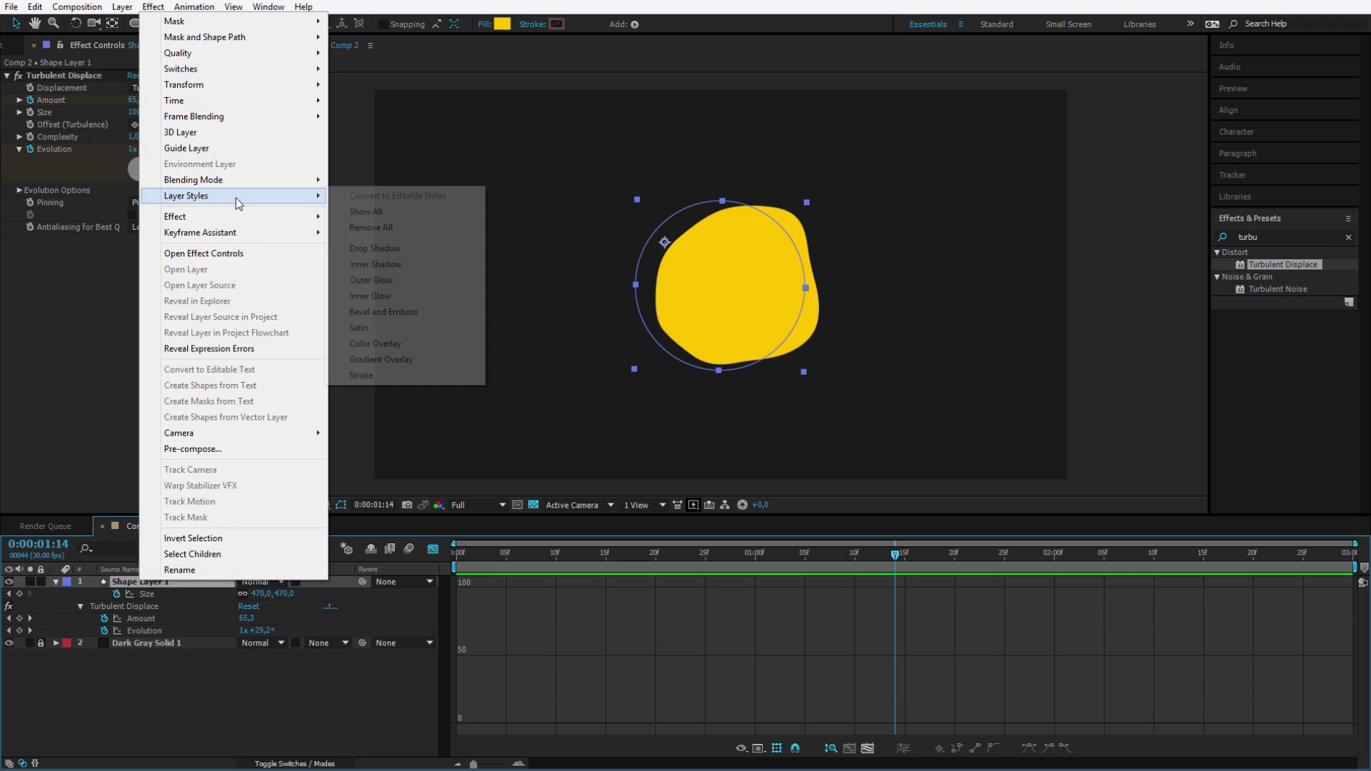
{"action": "left_click", "coordinate": [435, 279]}
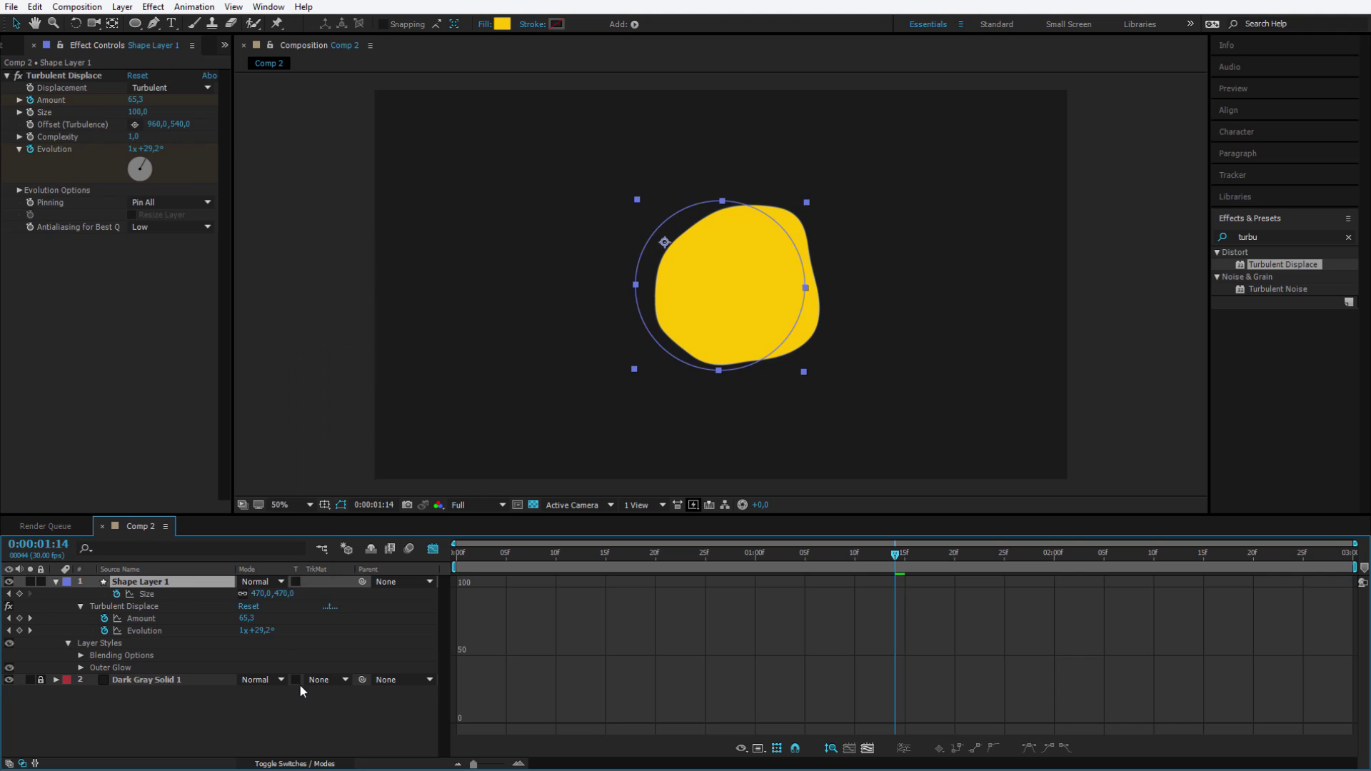
{"action": "left_click", "coordinate": [81, 668]}
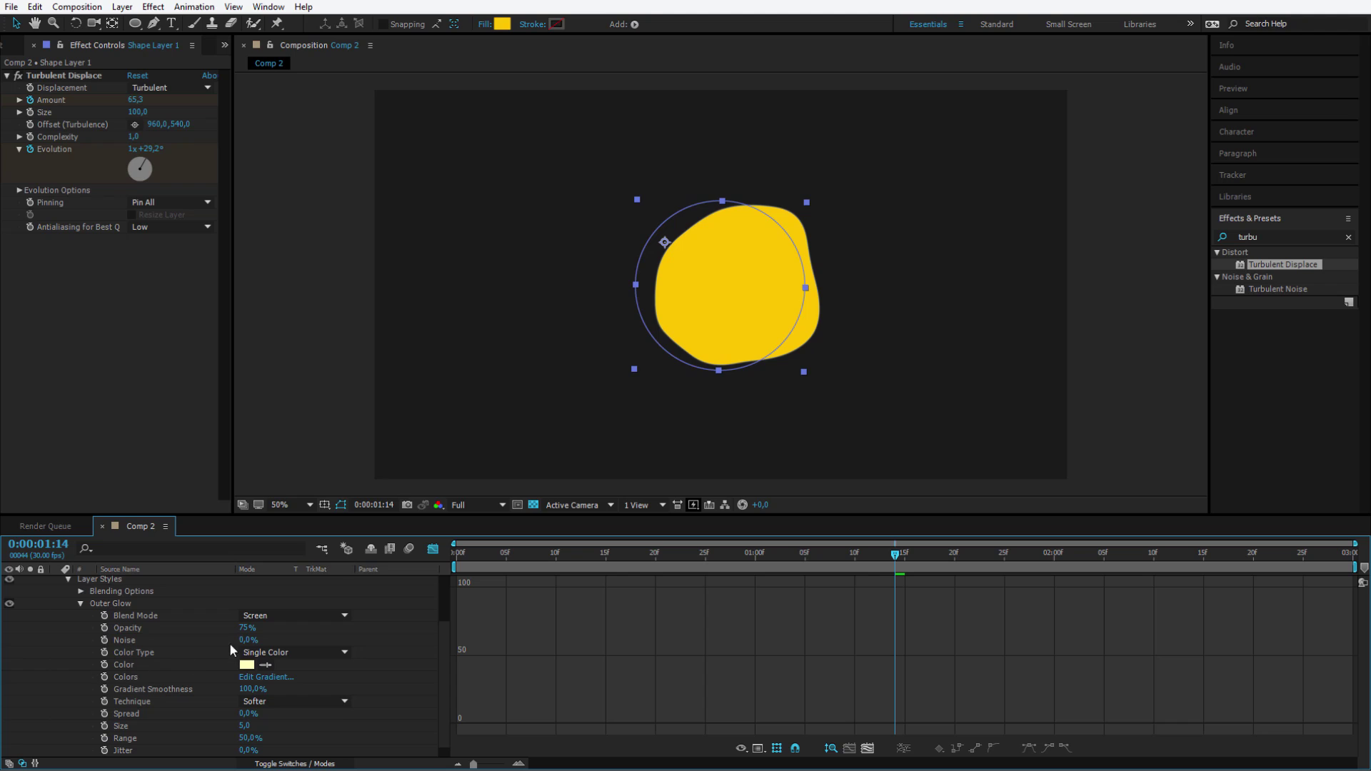
Set the Outer Glow's Opacity to 36%, Range to 62.2% and Size to 151
{"action": "left_click_drag", "start_coordinate": [239, 626], "coordinate": [226, 625]}
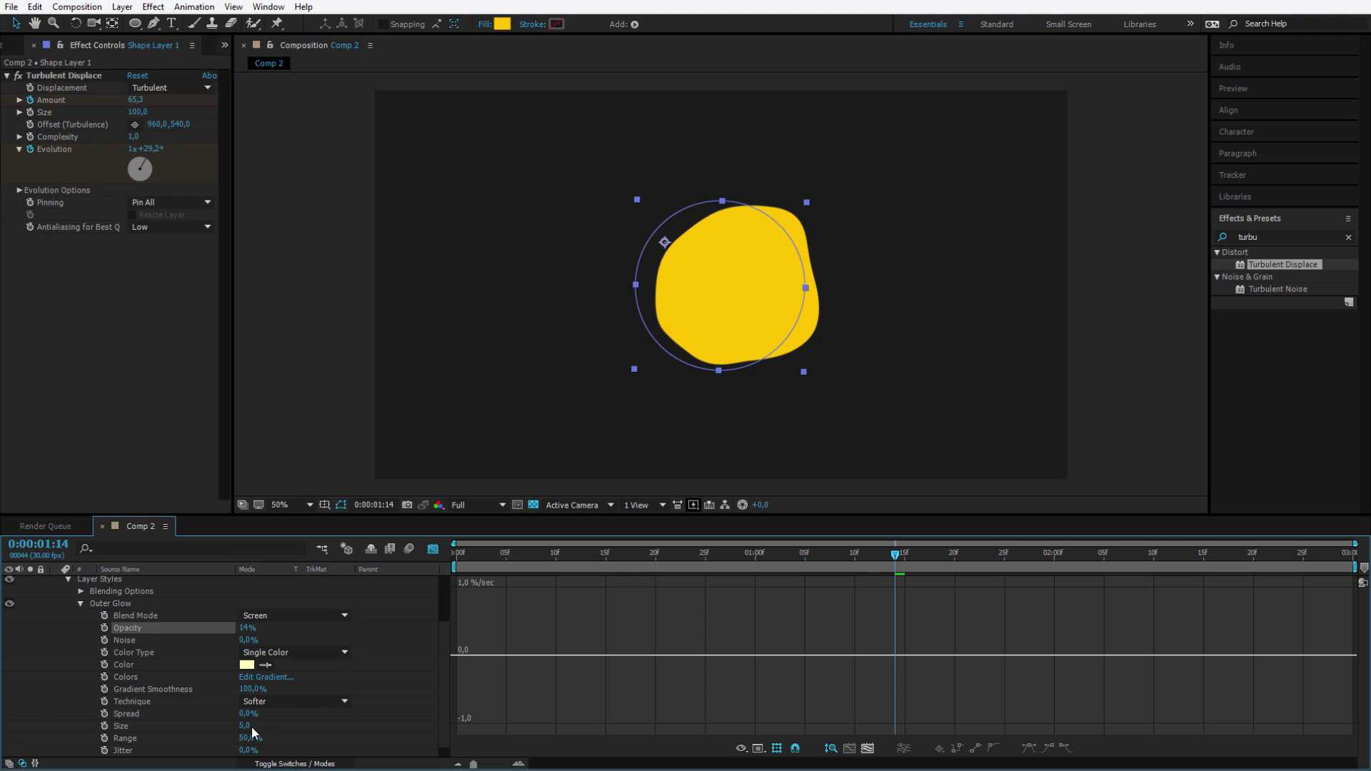
{"action": "left_click_drag", "start_coordinate": [247, 728], "coordinate": [372, 723]}
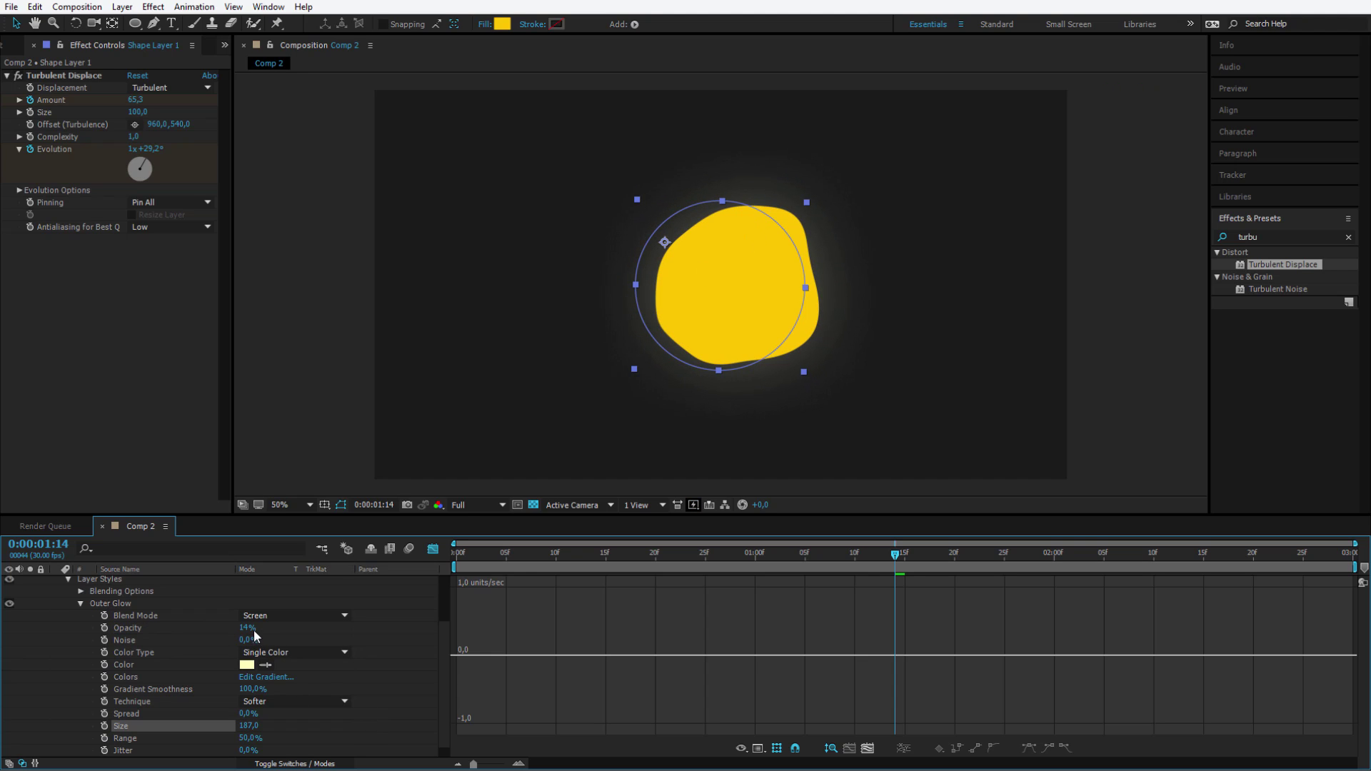
{"action": "left_click_drag", "start_coordinate": [247, 630], "coordinate": [263, 626]}
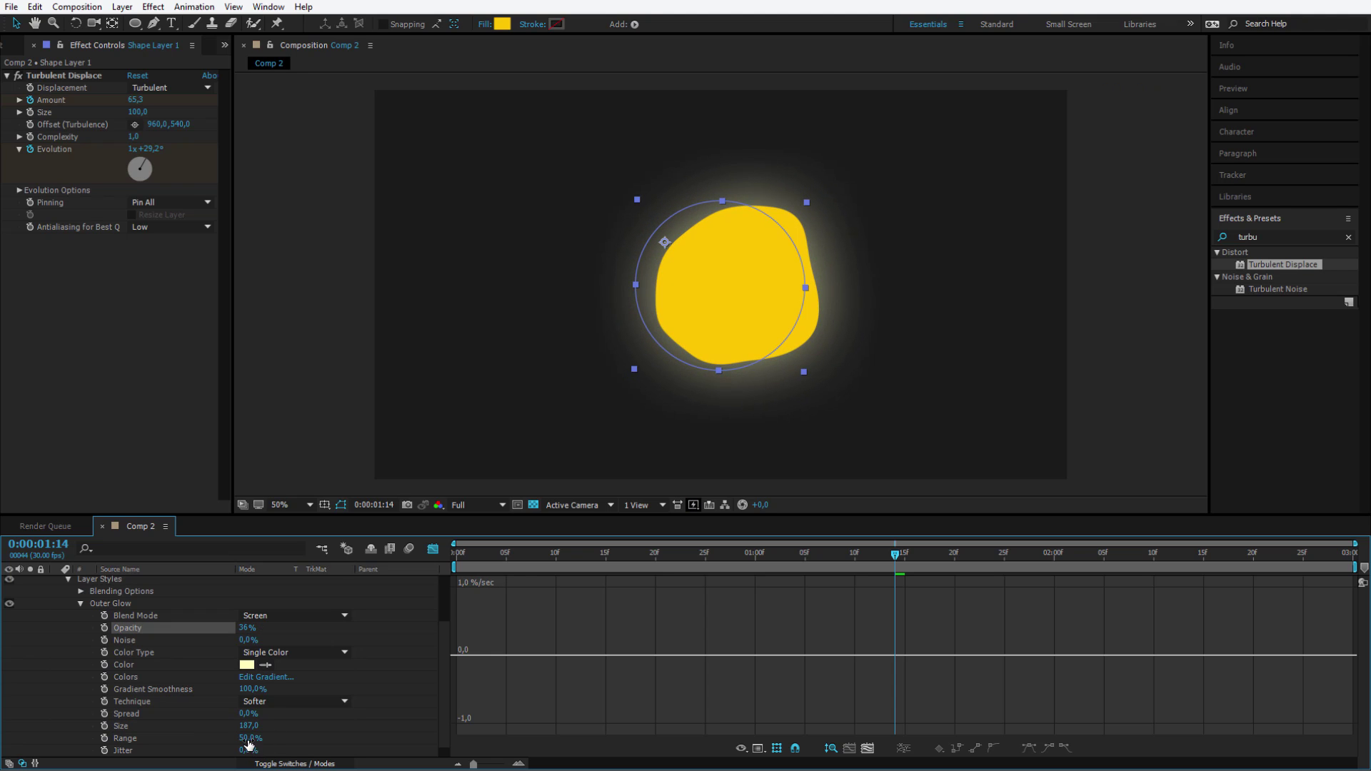
{"action": "left_click_drag", "start_coordinate": [251, 737], "coordinate": [324, 732]}
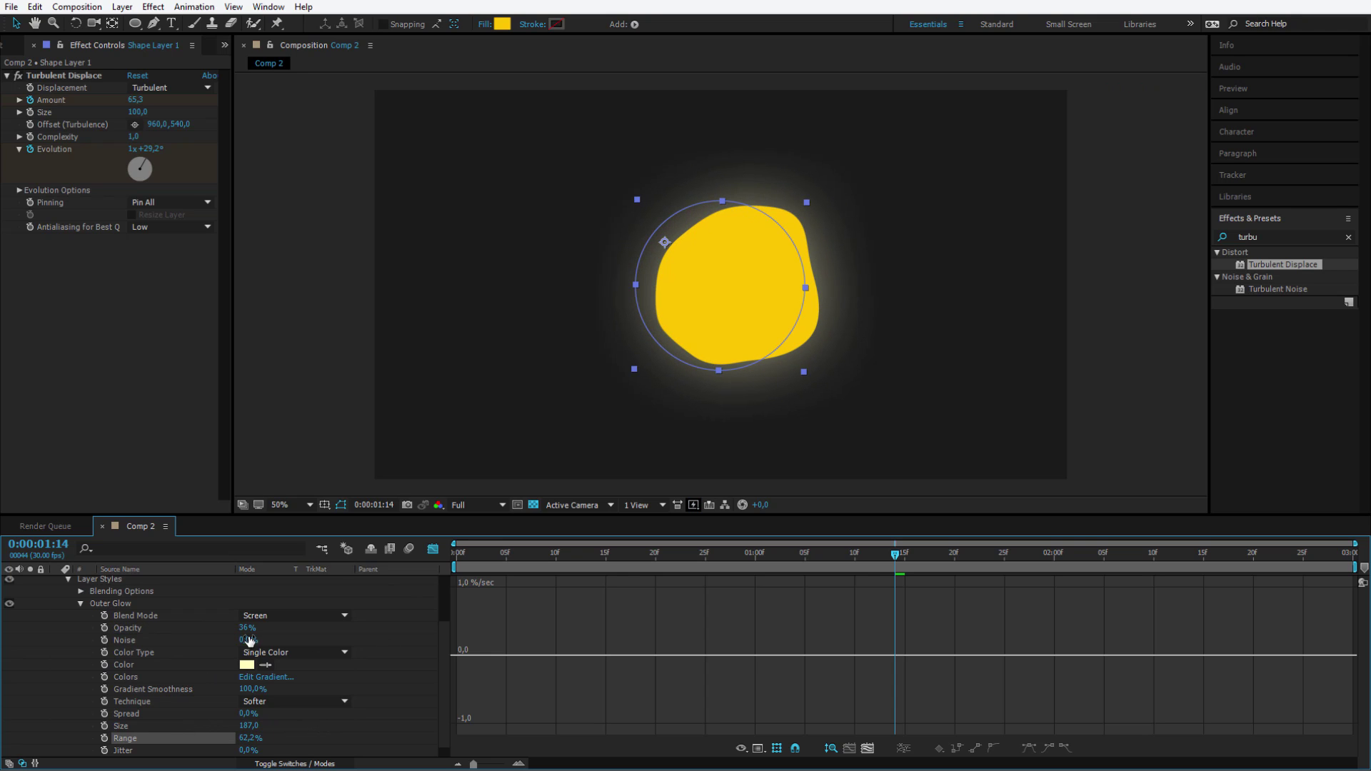
{"action": "left_click_drag", "start_coordinate": [246, 725], "coordinate": [218, 725]}
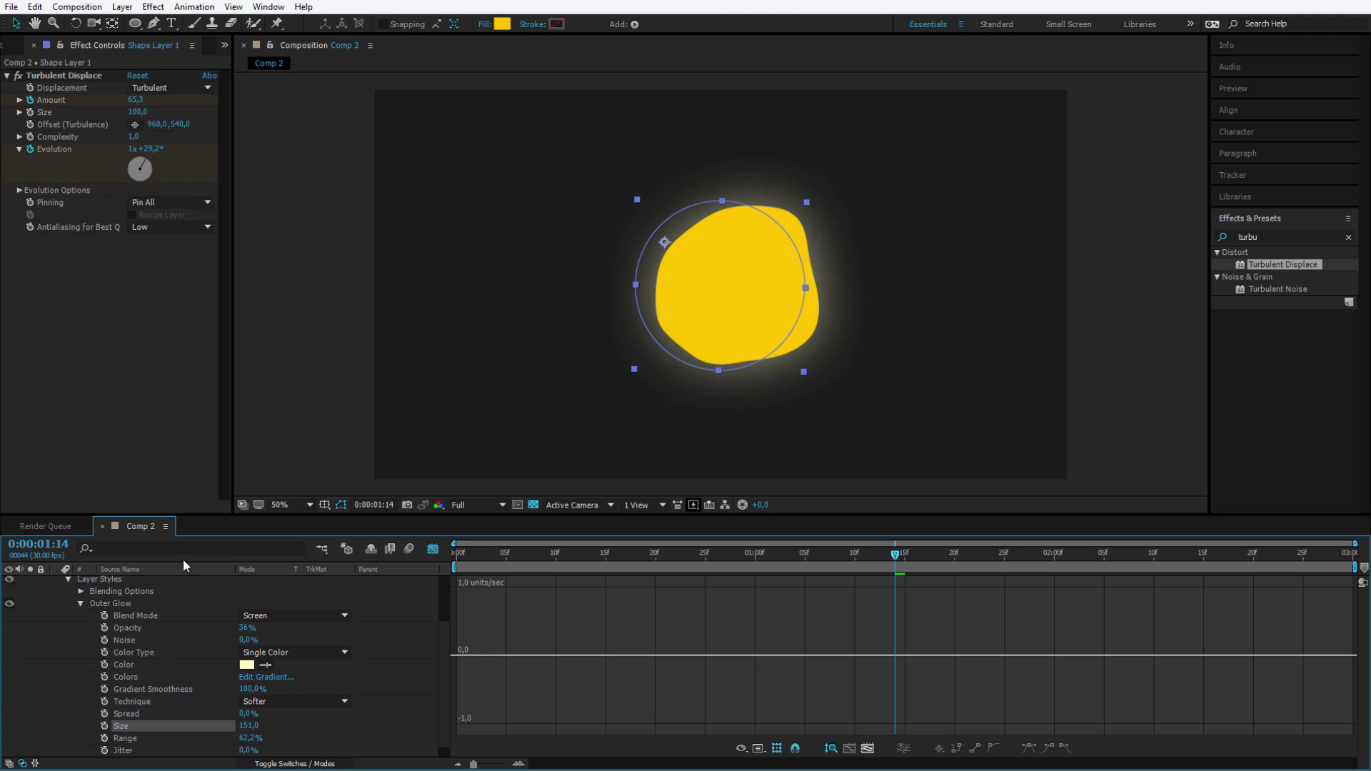
{"action": "left_click", "coordinate": [167, 417]}
Find the Drop Shadow effect with the search term "drop" and apply it to the yellow circle
{"action": "double_click", "coordinate": [1246, 236]}
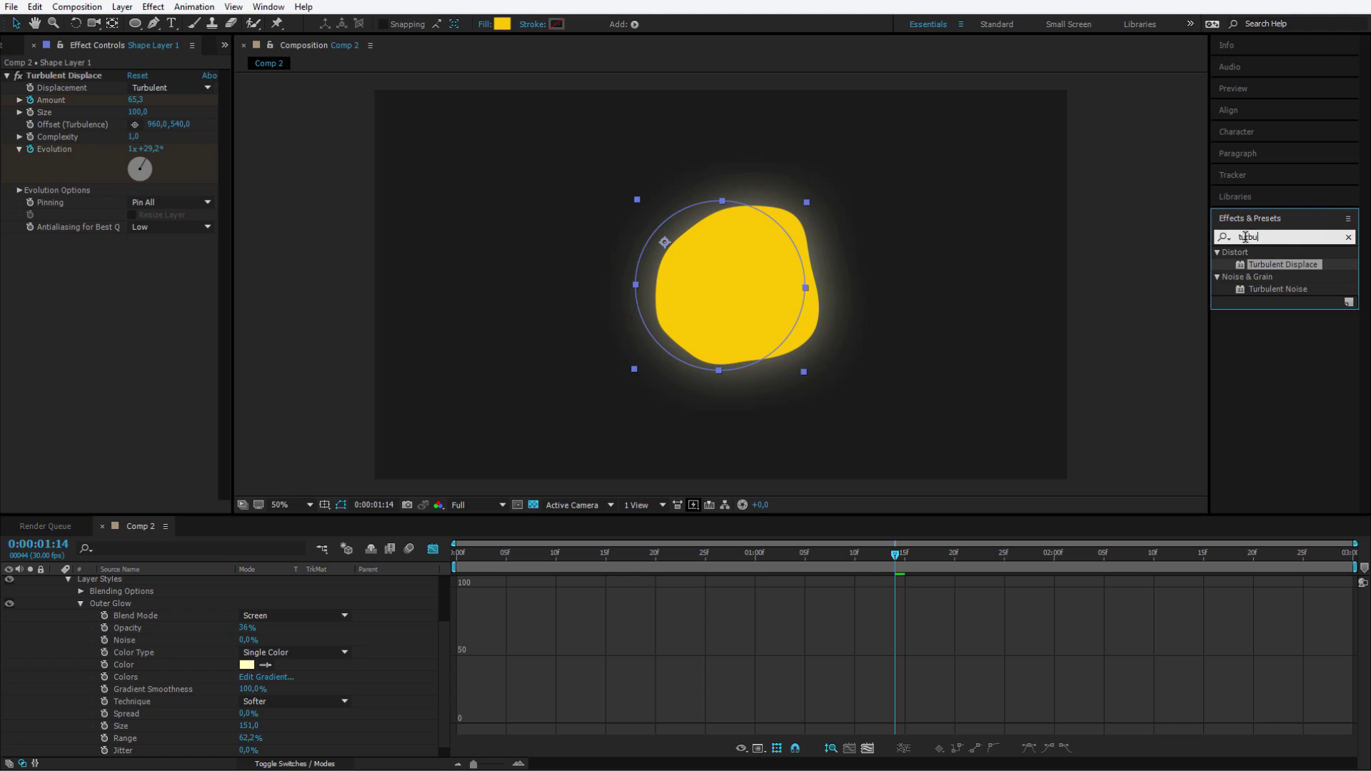
{"action": "type", "text": "drop"}
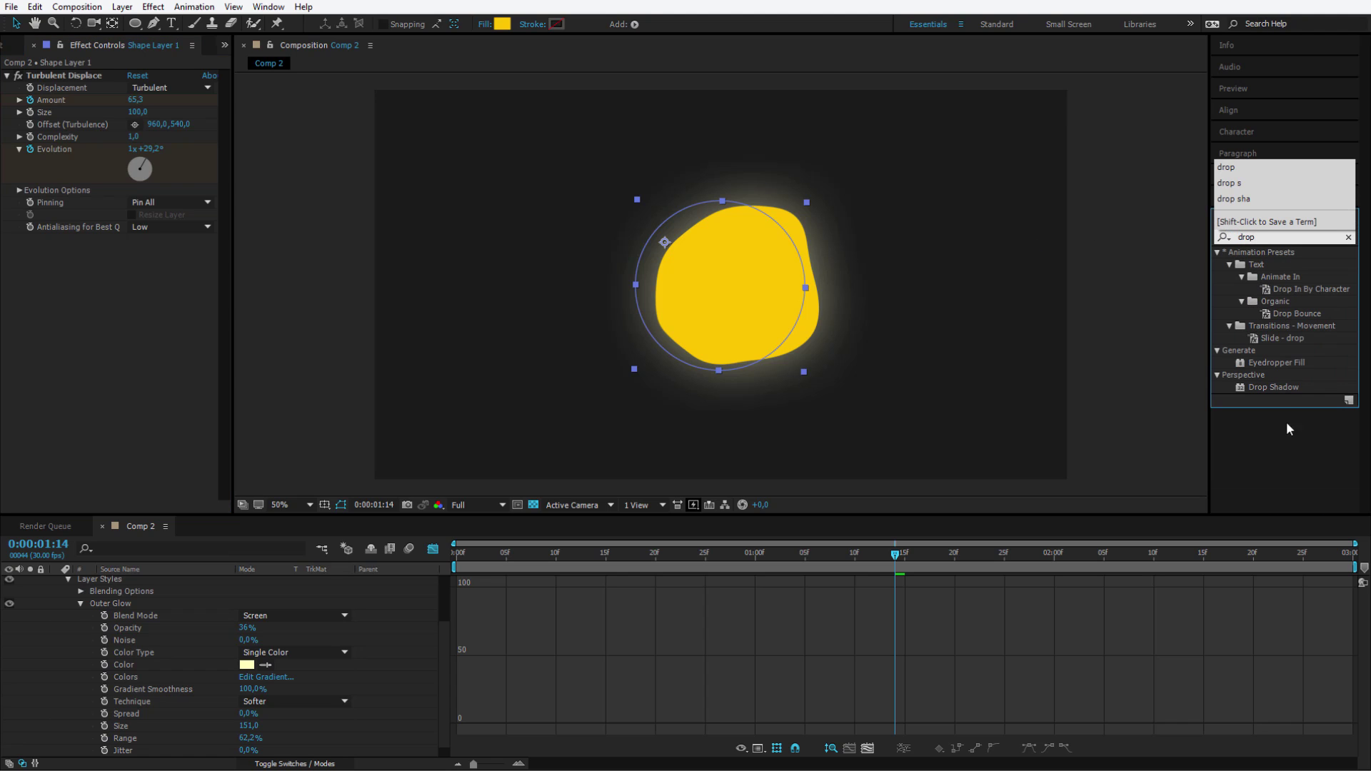
{"action": "left_click_drag", "start_coordinate": [1262, 386], "coordinate": [839, 297]}
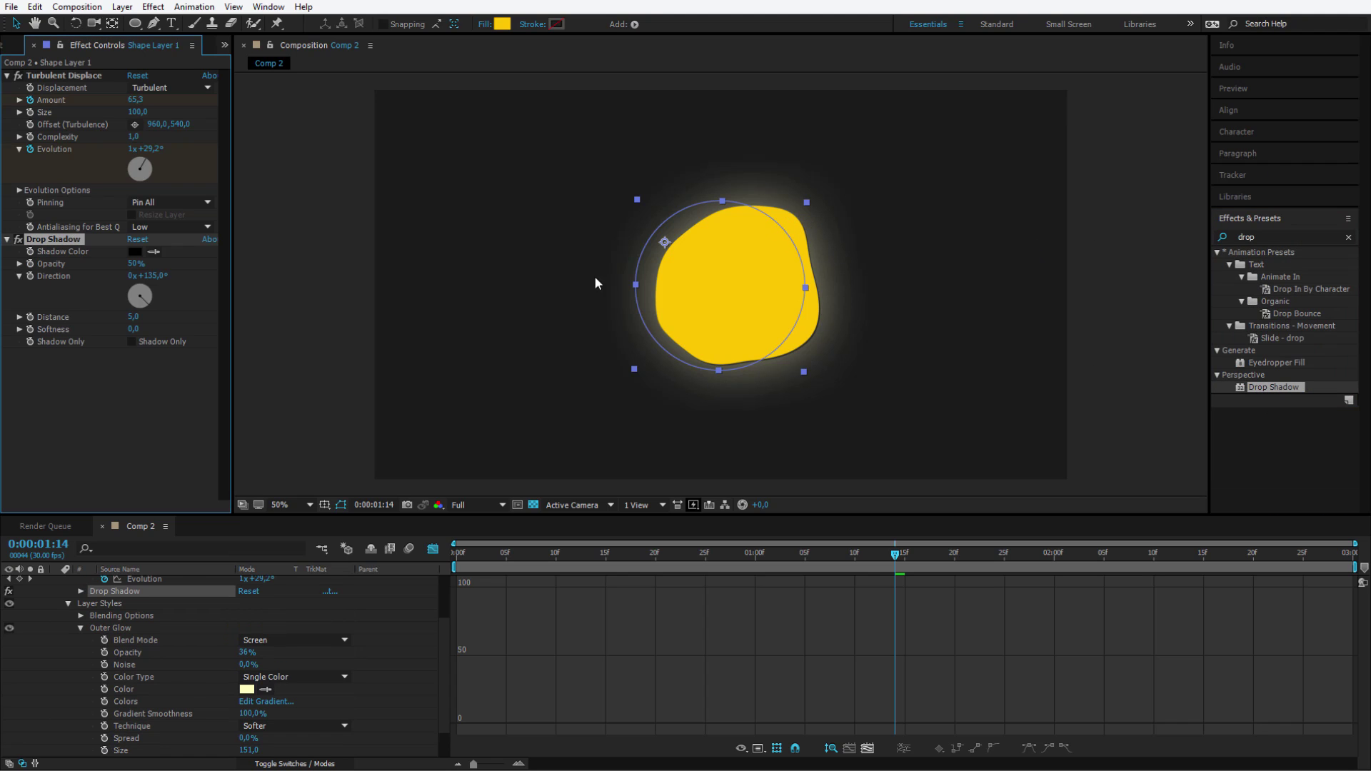
Set the Drop Shadow's Distance to 20, Opacity to 39% and Softness to 18
{"action": "left_click_drag", "start_coordinate": [135, 319], "coordinate": [152, 325]}
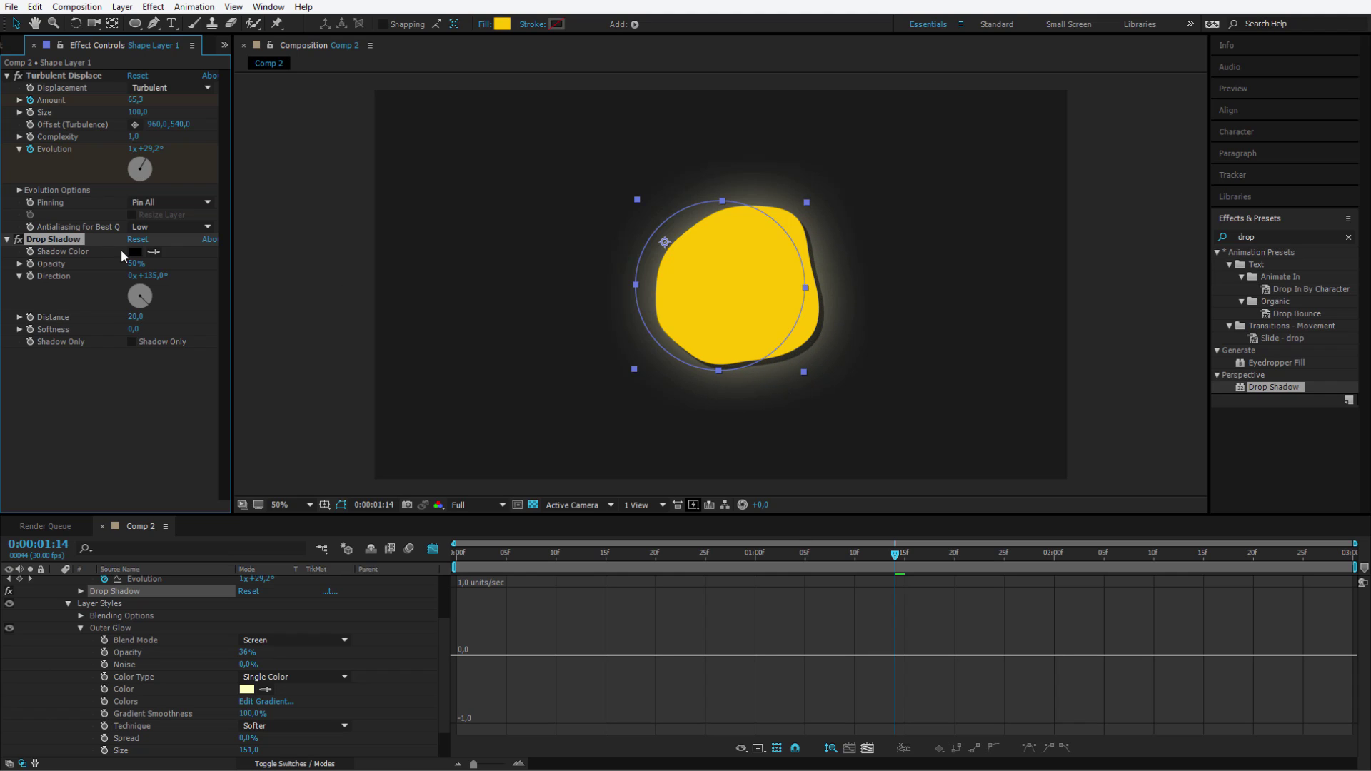
{"action": "left_click_drag", "start_coordinate": [129, 264], "coordinate": [115, 259]}
{"action": "left_click_drag", "start_coordinate": [133, 328], "coordinate": [146, 327]}
Leave the graph view, show only Shape Layer 1's keyframed properties, and play the animation from the start
{"action": "key", "text": "Home"}
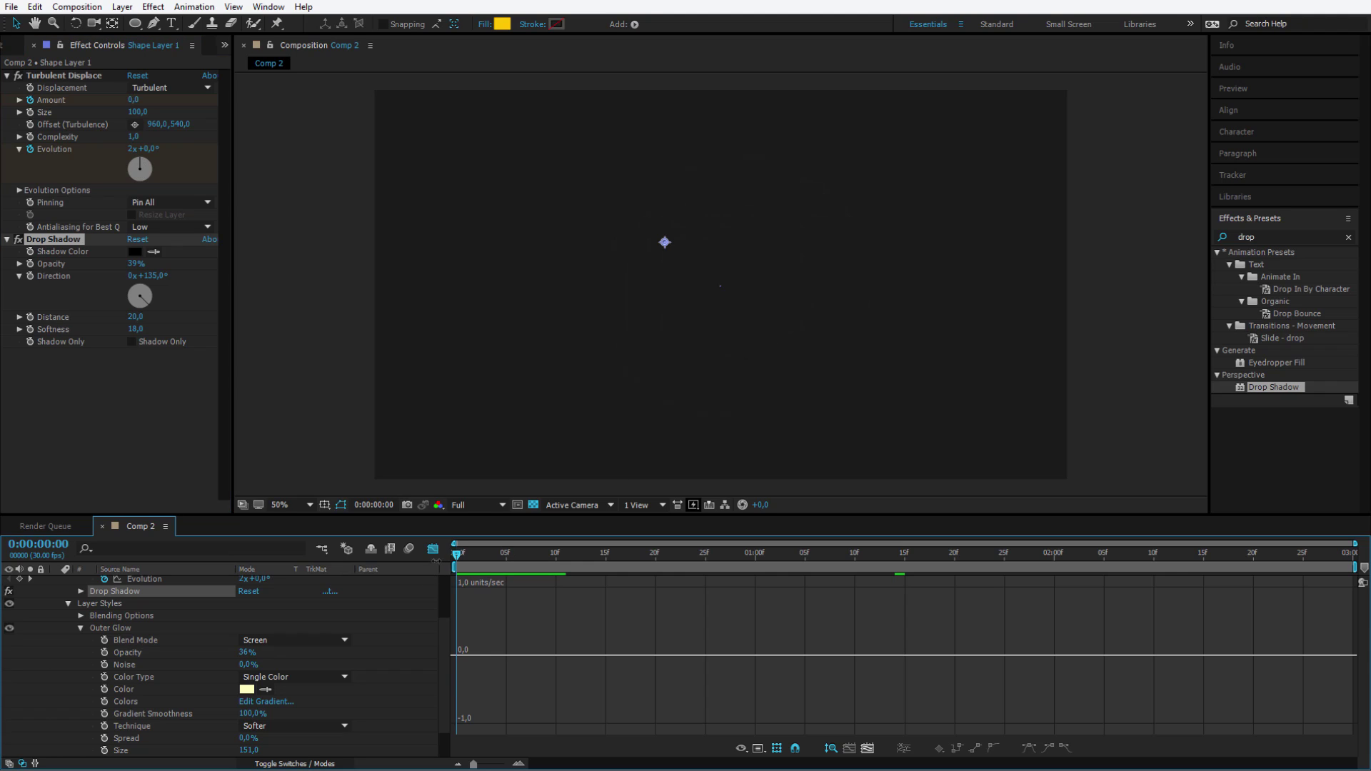
{"action": "left_click", "coordinate": [433, 548]}
{"action": "left_click", "coordinate": [290, 628]}
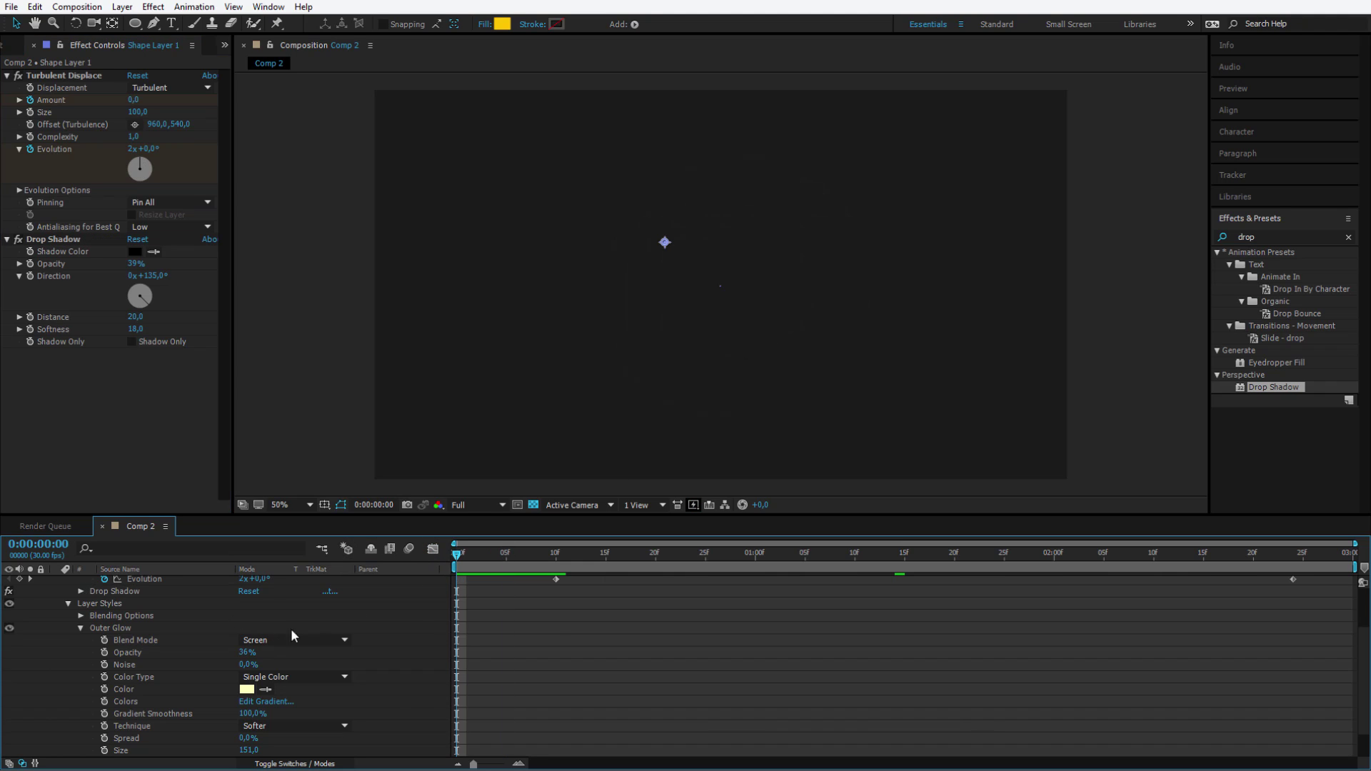
{"action": "scroll", "coordinate": [170, 627], "scroll_direction": "up", "scroll_amount": 3}
{"action": "key", "text": "u"}
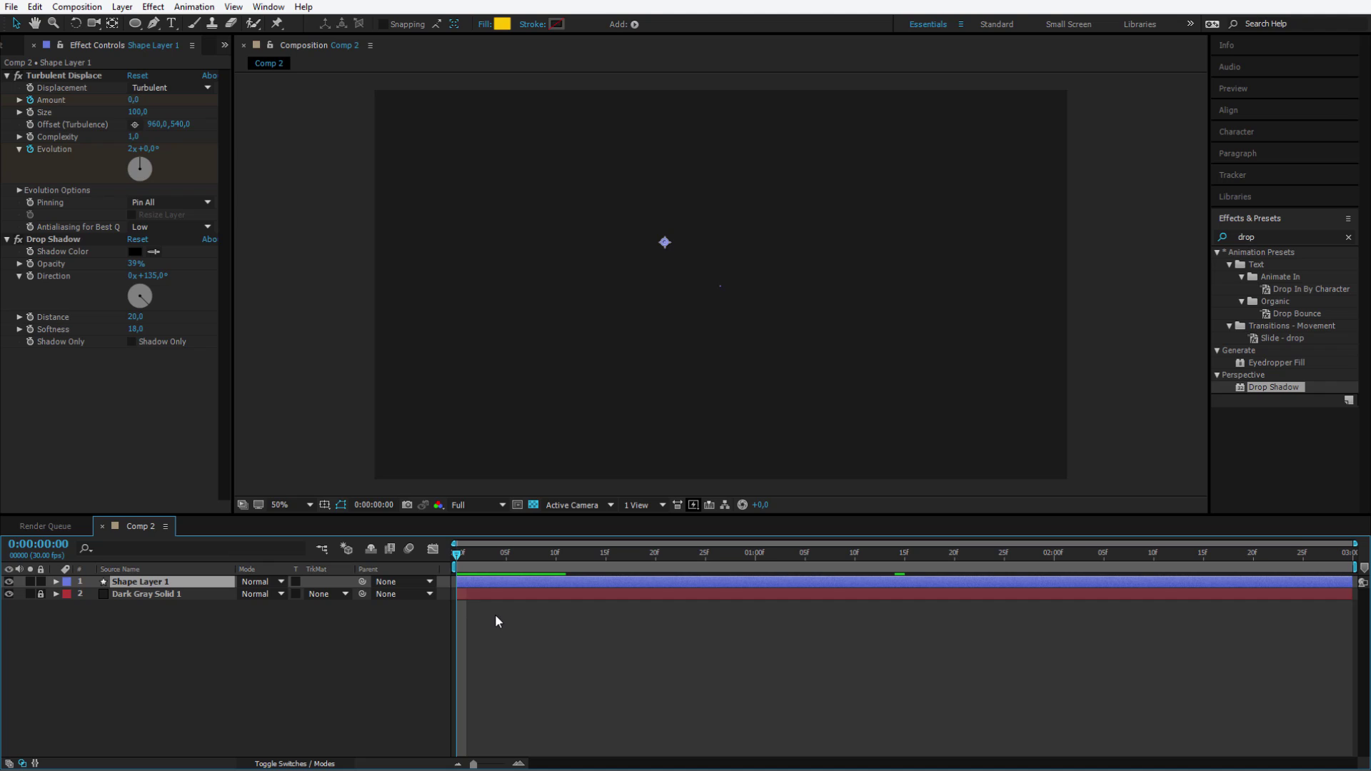
{"action": "key", "text": "u"}
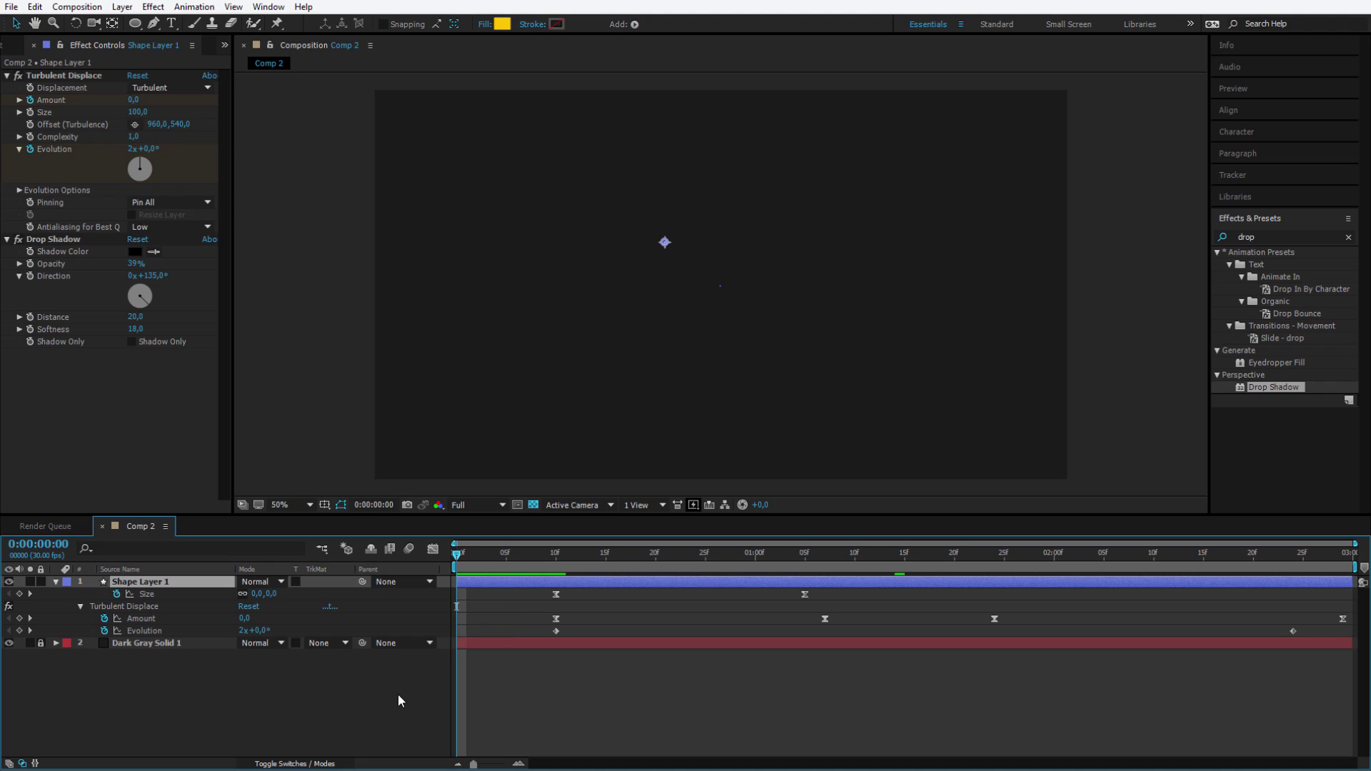
{"action": "key", "text": "space"}
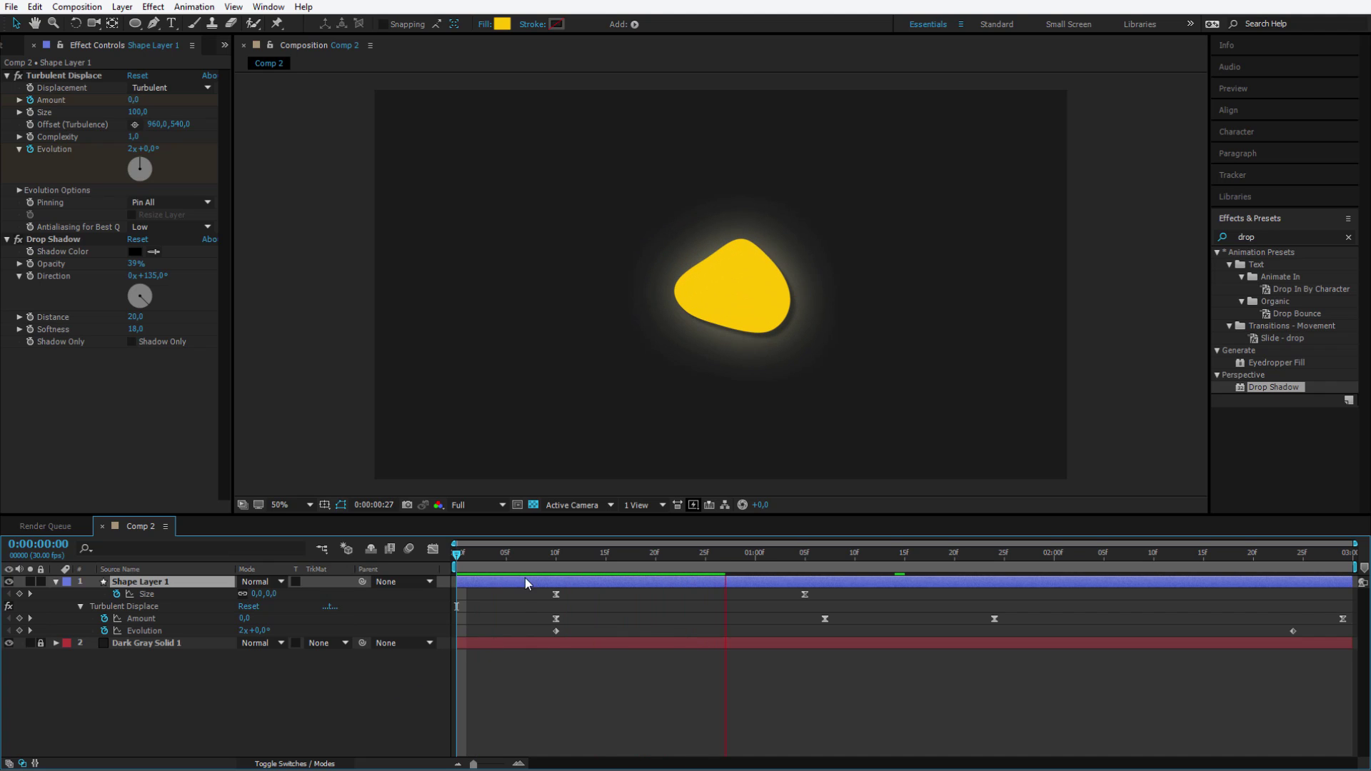